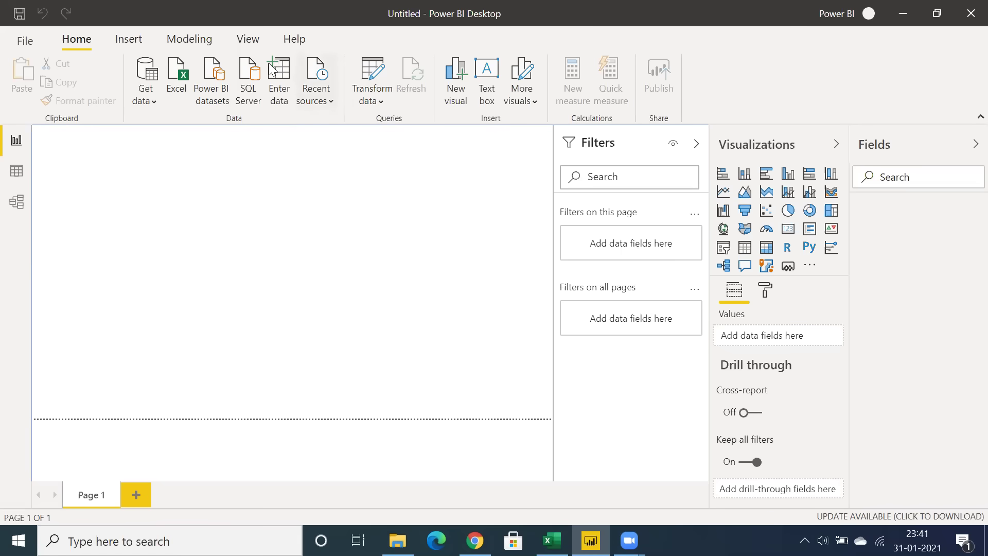
- Import the Sample - Superstore Excel workbook and tick the Orders sheet in the Navigator
{"action": "left_click", "coordinate": [150, 101]}
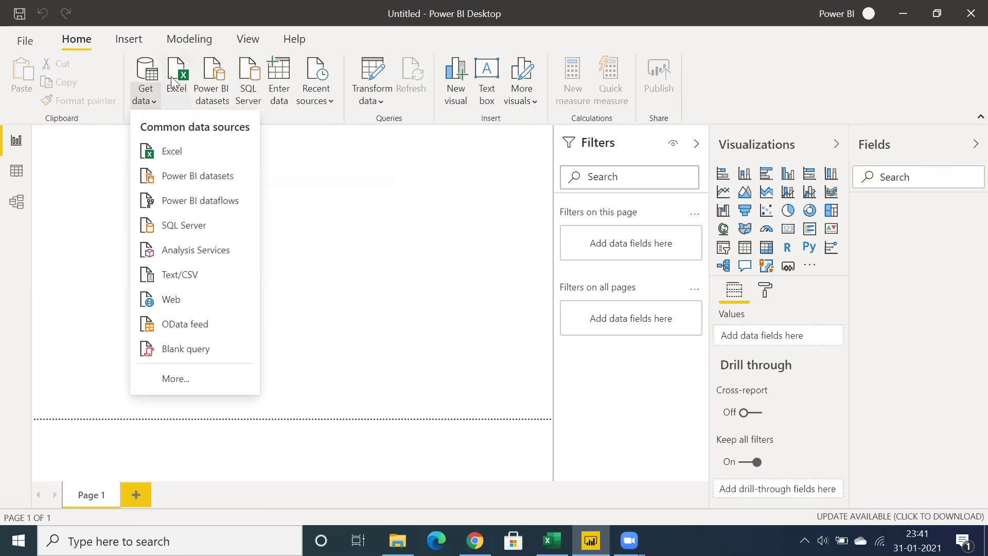
{"action": "left_click", "coordinate": [176, 153]}
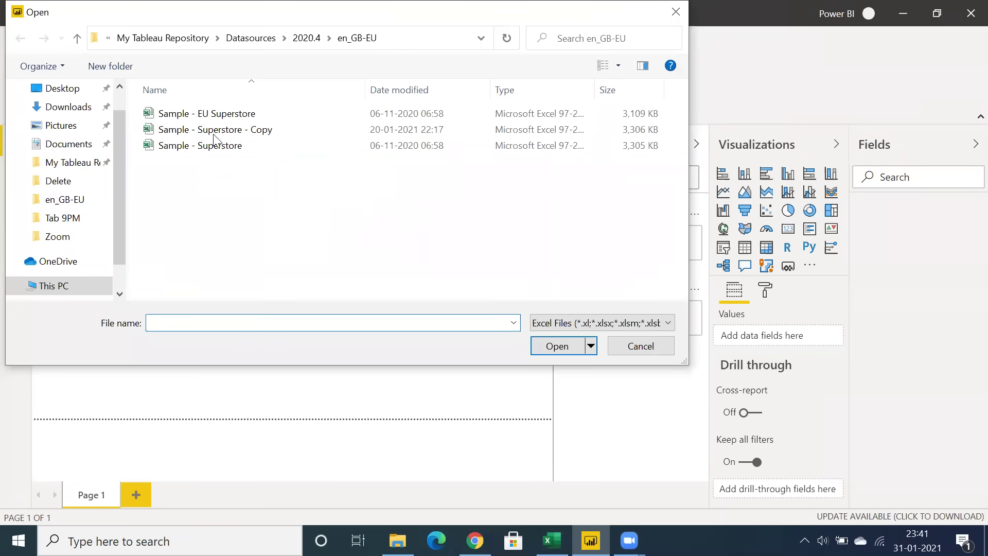
{"action": "left_click", "coordinate": [216, 147]}
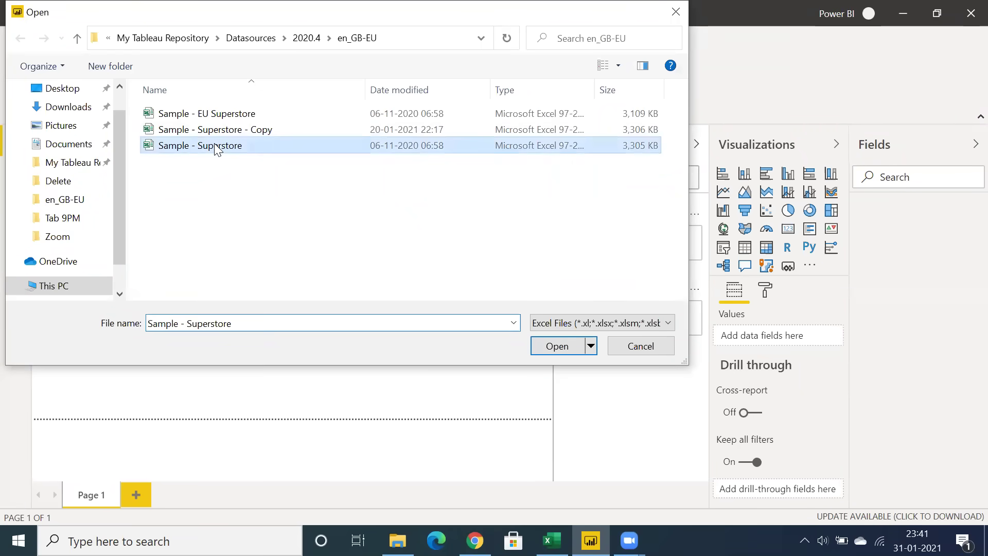
{"action": "left_click", "coordinate": [562, 350]}
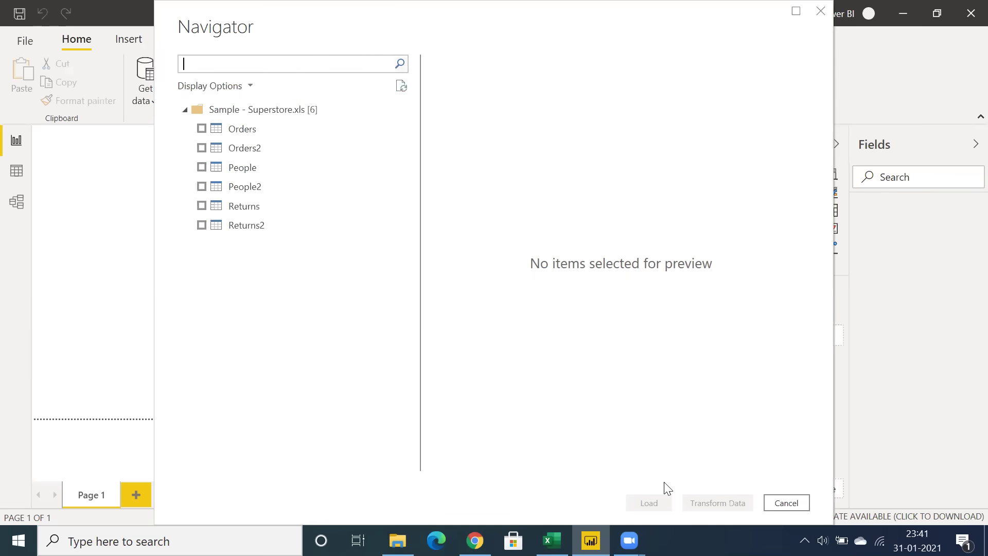
{"action": "left_click", "coordinate": [201, 129]}
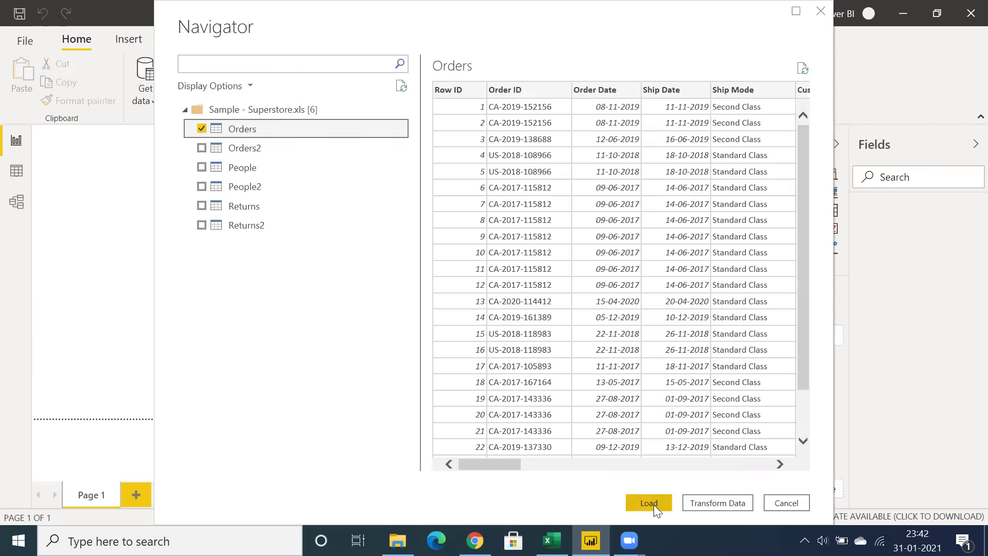
- Send the Orders table to Power Query Editor with Transform Data
{"action": "left_click", "coordinate": [718, 504]}
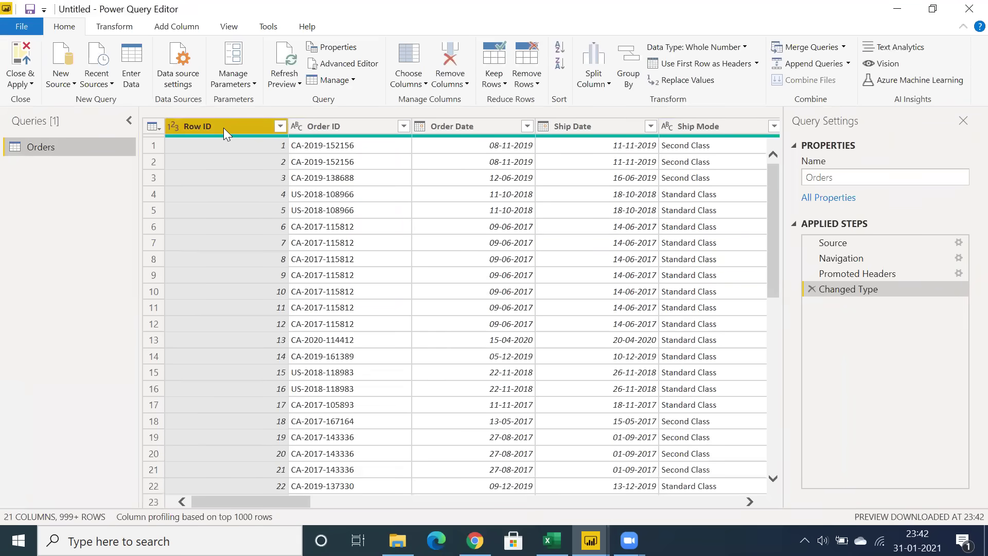
{"action": "left_click", "coordinate": [174, 127]}
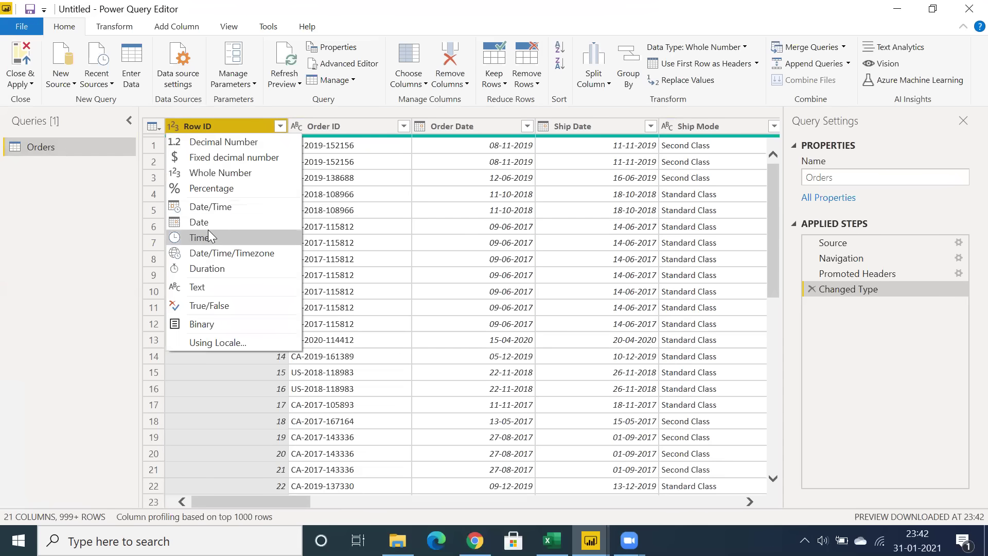
{"action": "left_click", "coordinate": [209, 358]}
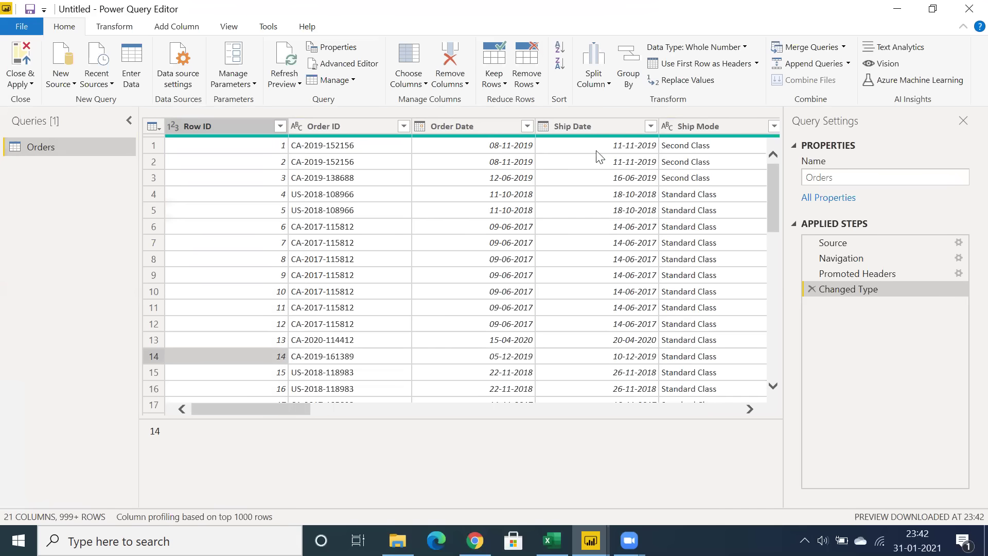
{"action": "left_click", "coordinate": [483, 127]}
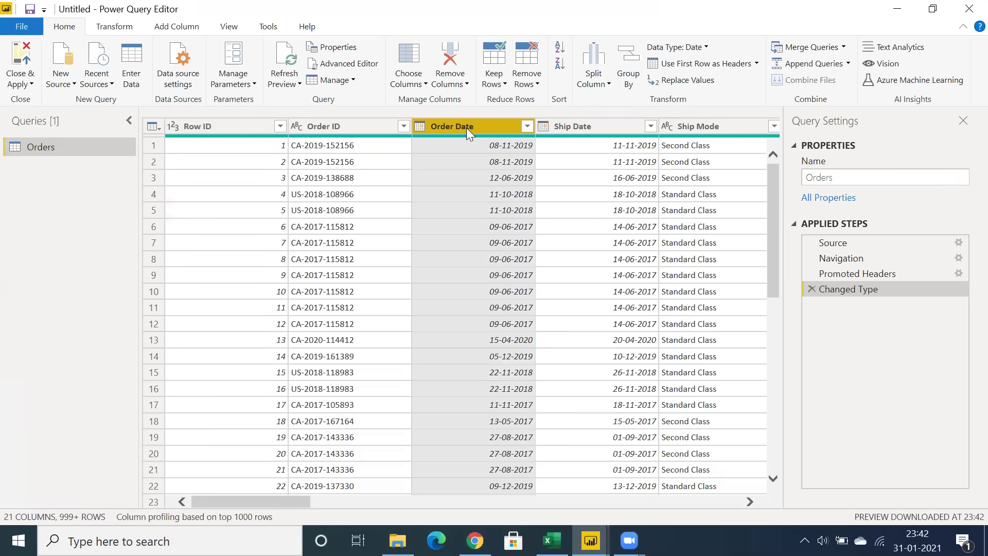
{"action": "left_click", "coordinate": [420, 127]}
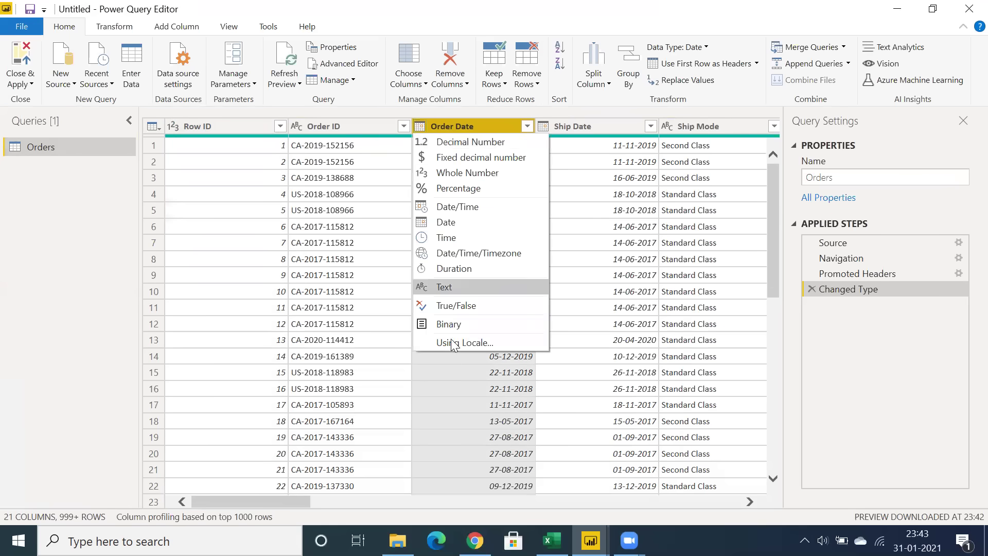
{"action": "left_click", "coordinate": [590, 126]}
{"action": "left_click", "coordinate": [645, 500]}
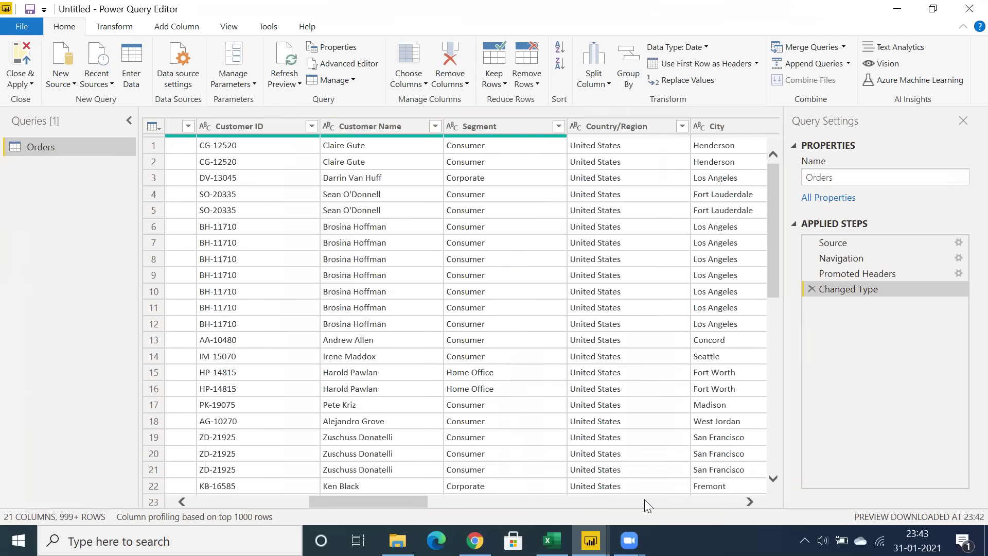
{"action": "left_click", "coordinate": [644, 499]}
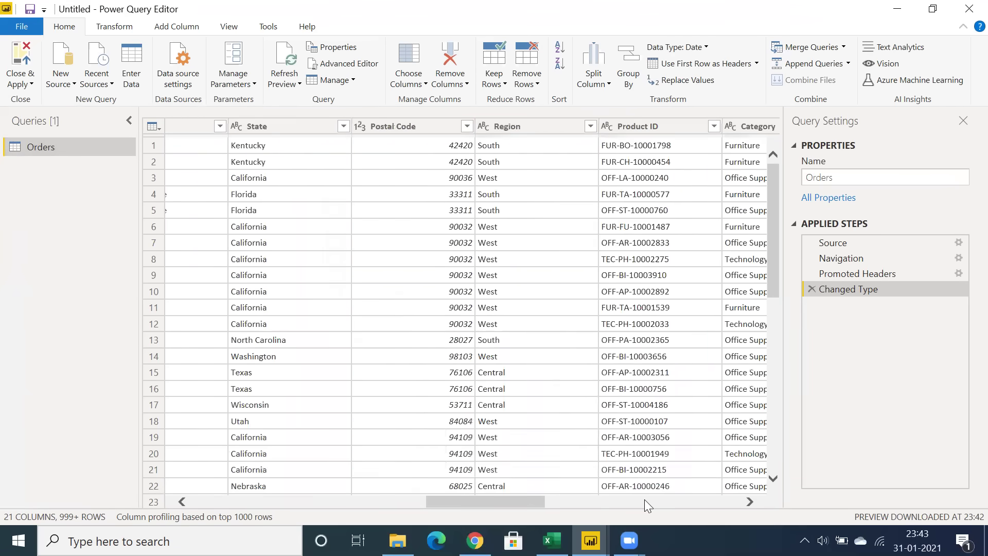
{"action": "left_click", "coordinate": [645, 499]}
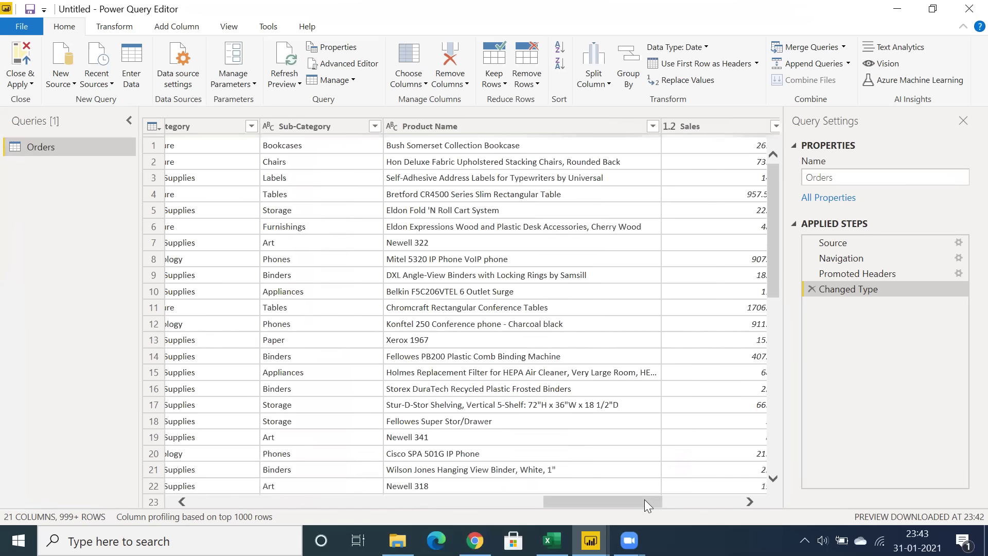
{"action": "left_click_drag", "start_coordinate": [644, 500], "coordinate": [733, 502]}
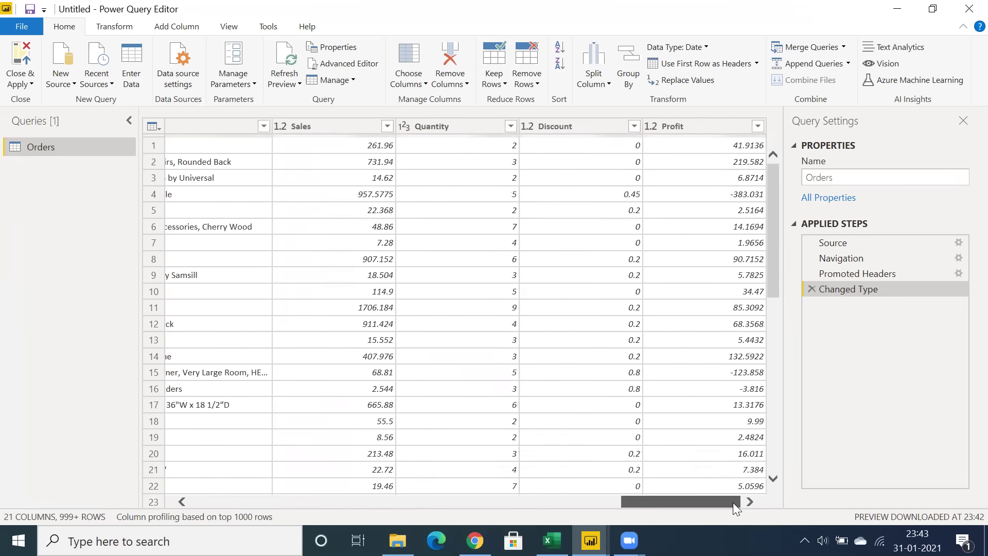
{"action": "left_click", "coordinate": [470, 501]}
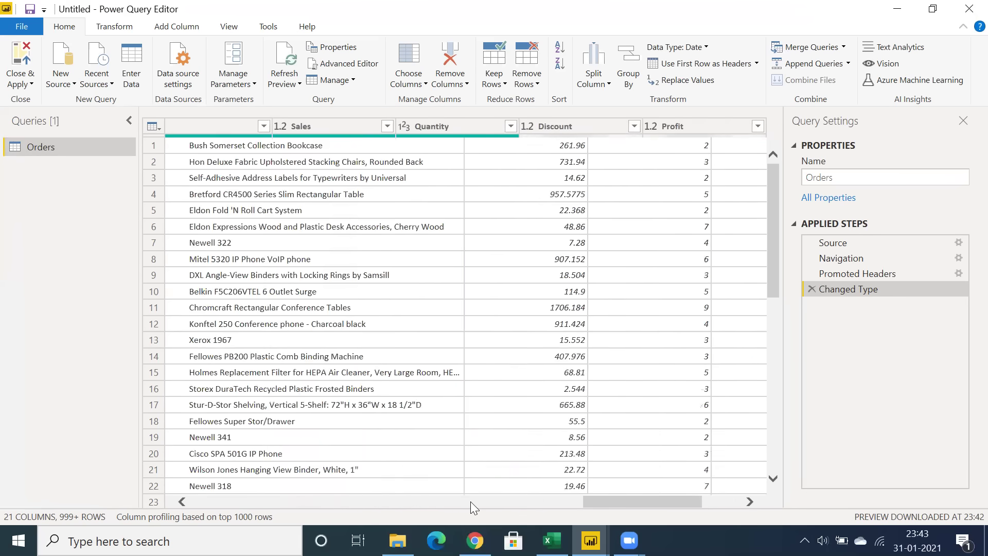
{"action": "left_click", "coordinate": [471, 501]}
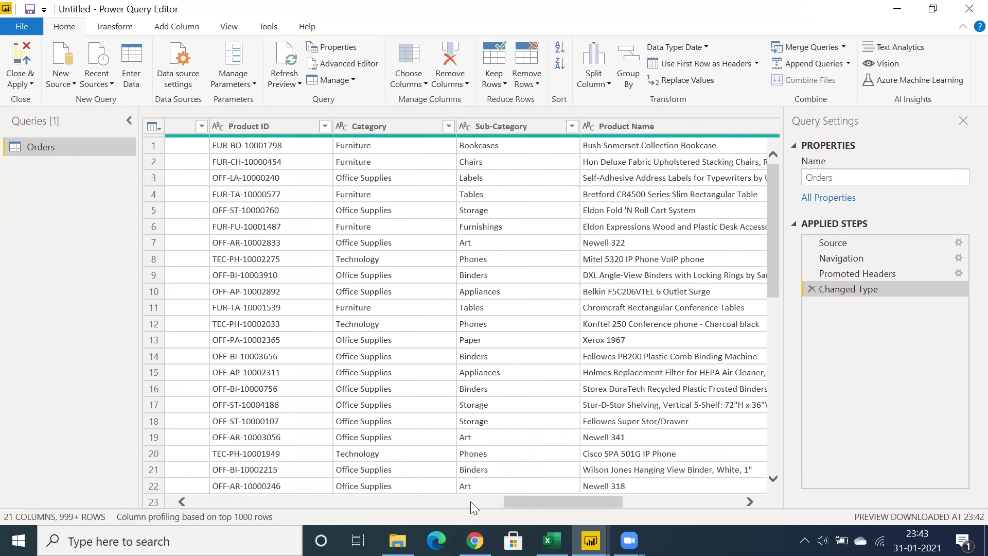
{"action": "left_click", "coordinate": [408, 501]}
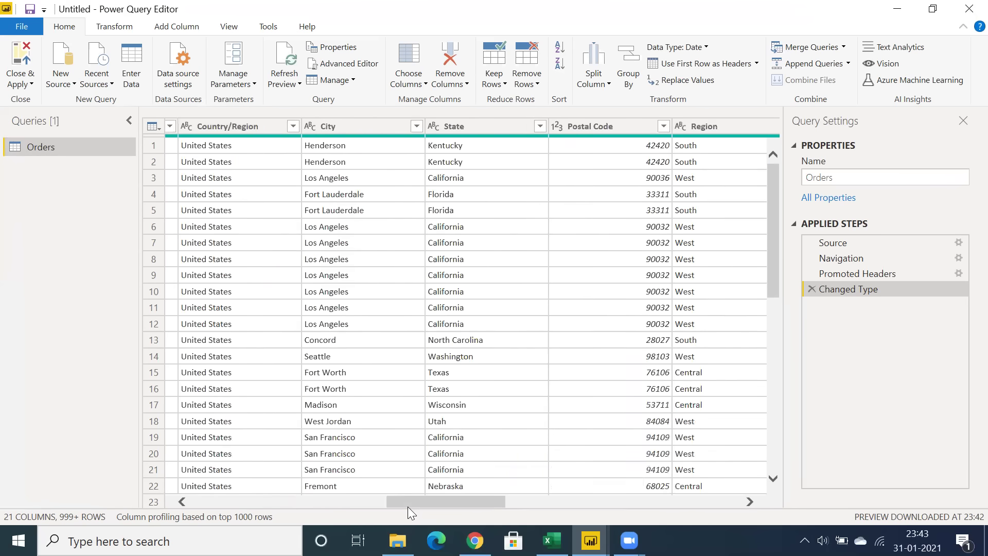
{"action": "left_click", "coordinate": [557, 126]}
{"action": "left_click", "coordinate": [580, 127]}
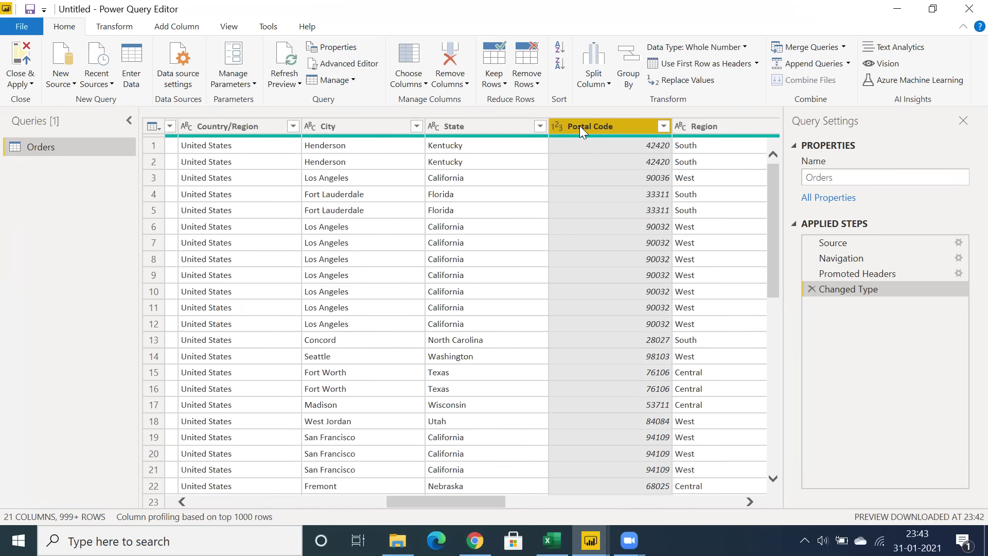
{"action": "left_click", "coordinate": [554, 126]}
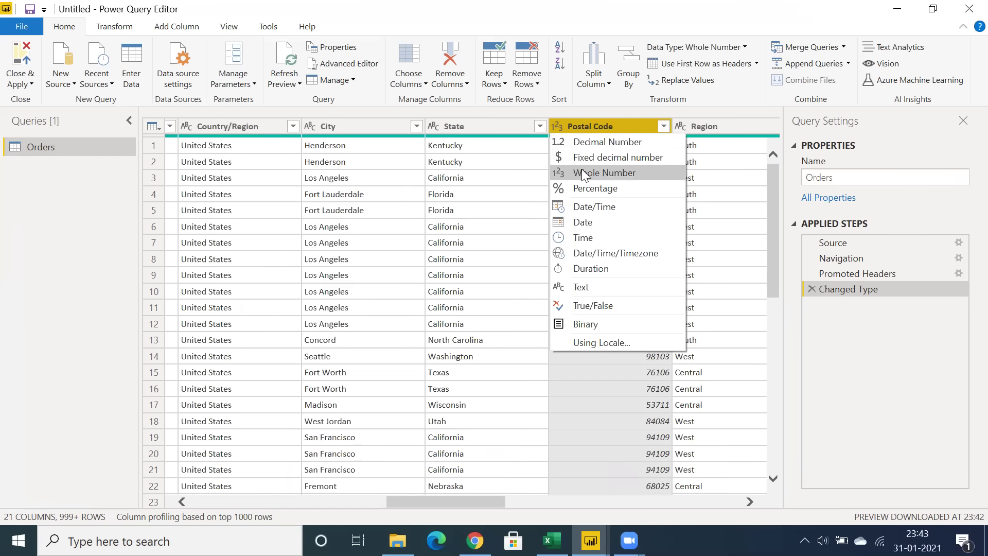
{"action": "left_click", "coordinate": [609, 383]}
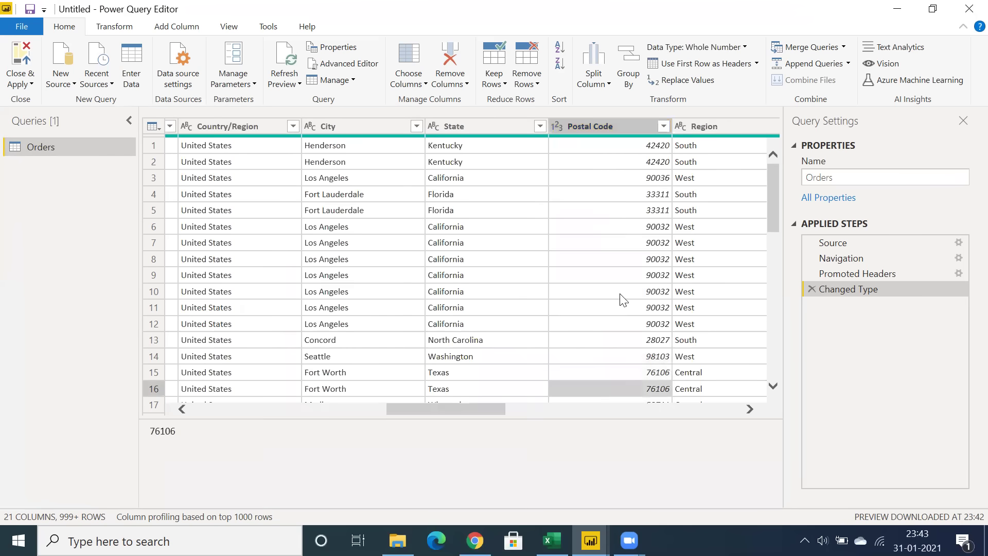
{"action": "left_click", "coordinate": [602, 130]}
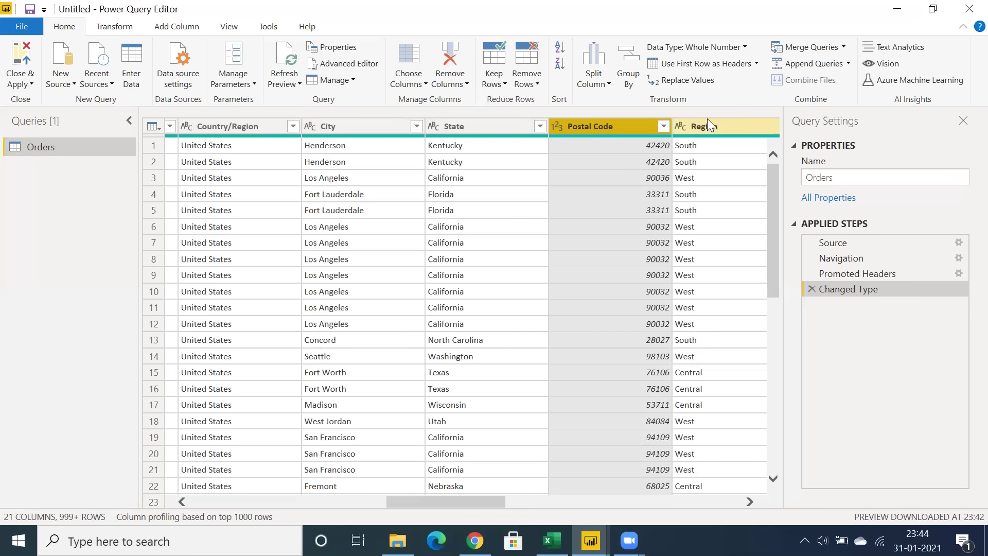
- Remove the City column from Orders and view the query's M code in Advanced Editor
{"action": "right_click", "coordinate": [338, 130]}
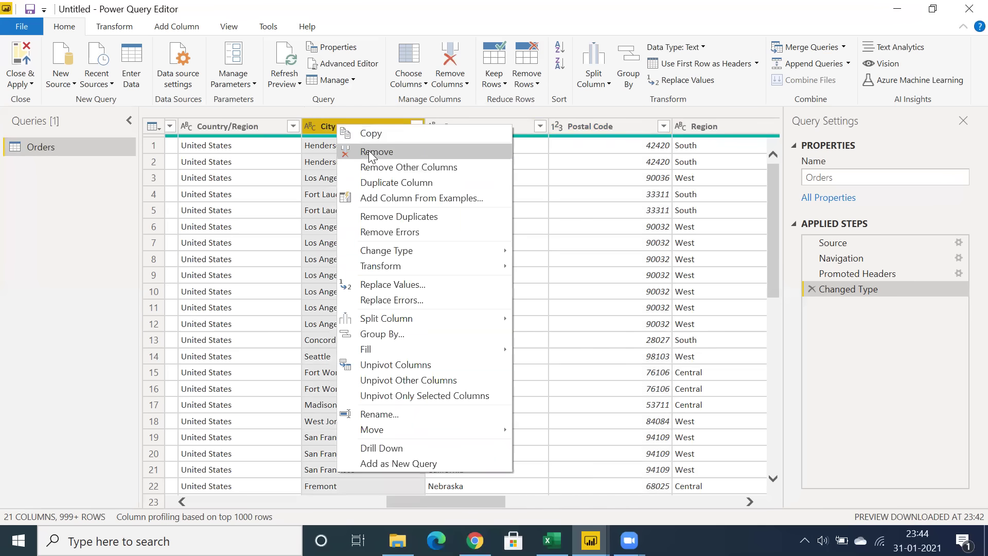
{"action": "left_click", "coordinate": [371, 152]}
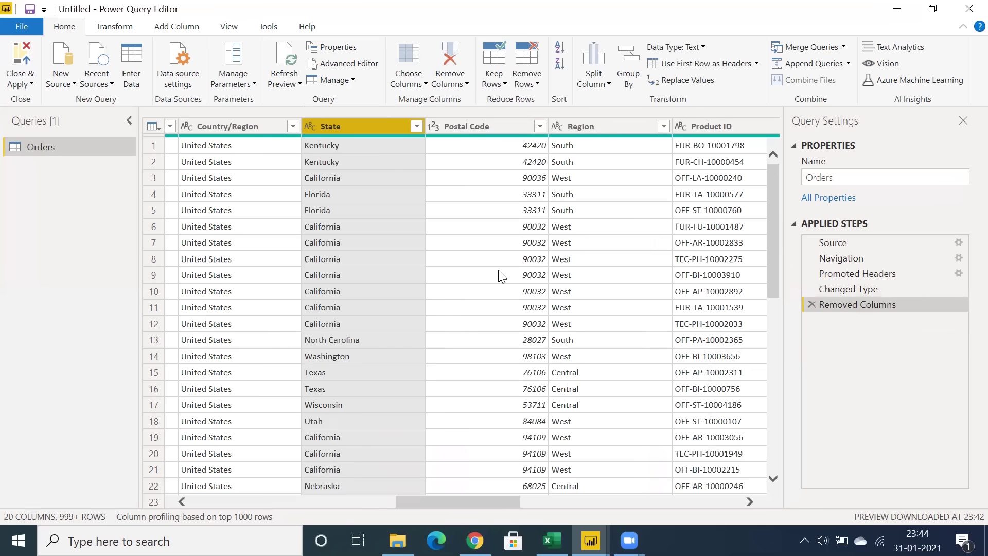
{"action": "left_click", "coordinate": [346, 66]}
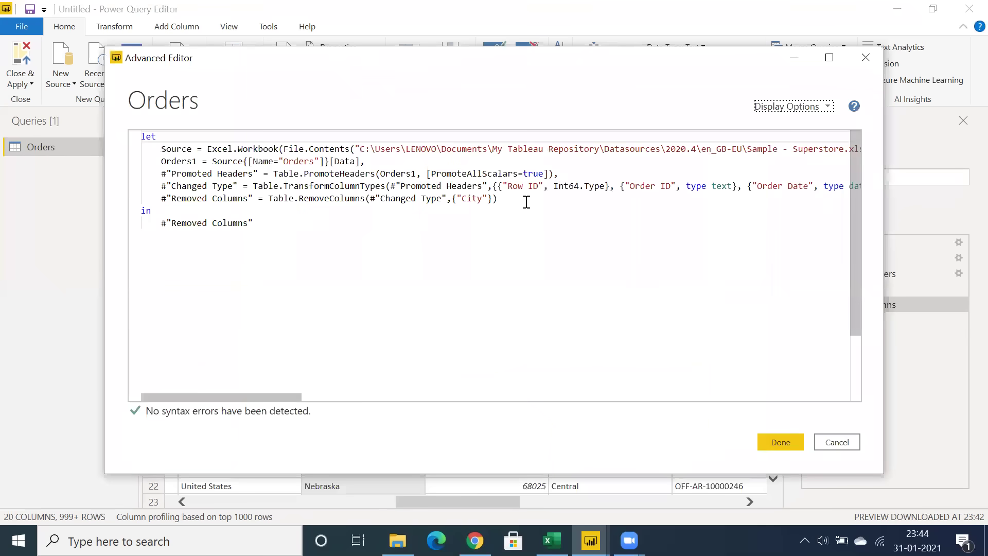
- Review the Removed Columns code lines, then close the Advanced Editor without changes
{"action": "left_click_drag", "start_coordinate": [525, 201], "coordinate": [147, 136]}
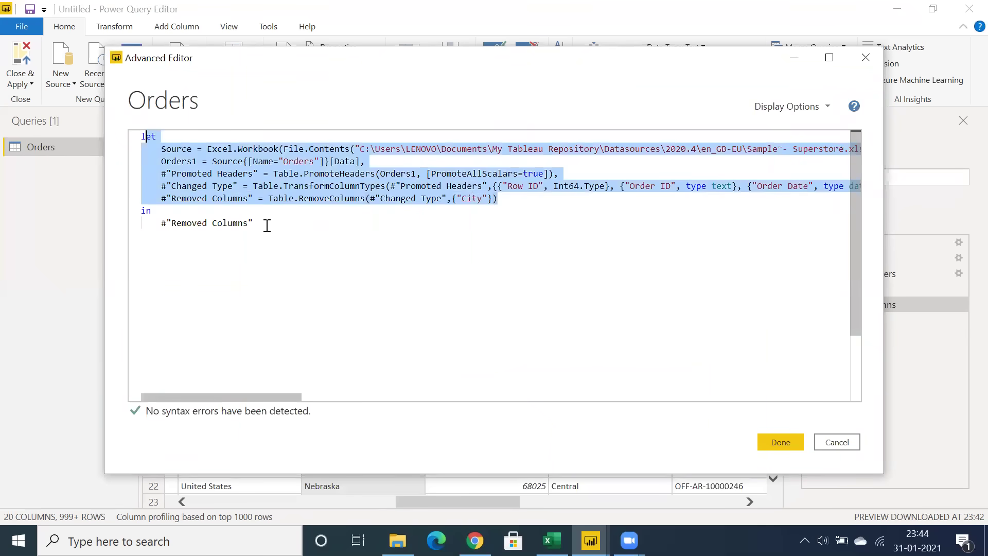
{"action": "left_click", "coordinate": [269, 223]}
{"action": "left_click_drag", "start_coordinate": [184, 201], "coordinate": [488, 200]}
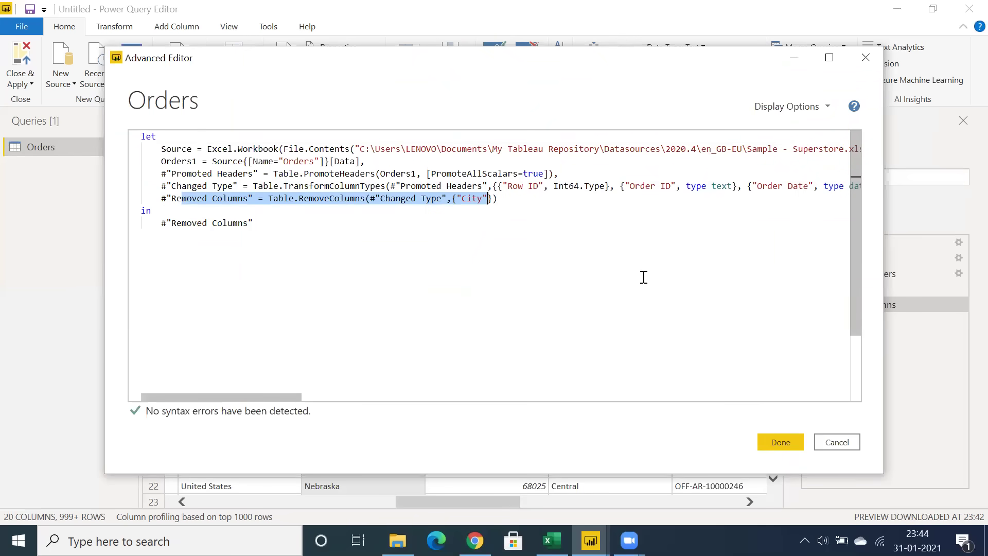
{"action": "left_click", "coordinate": [408, 230]}
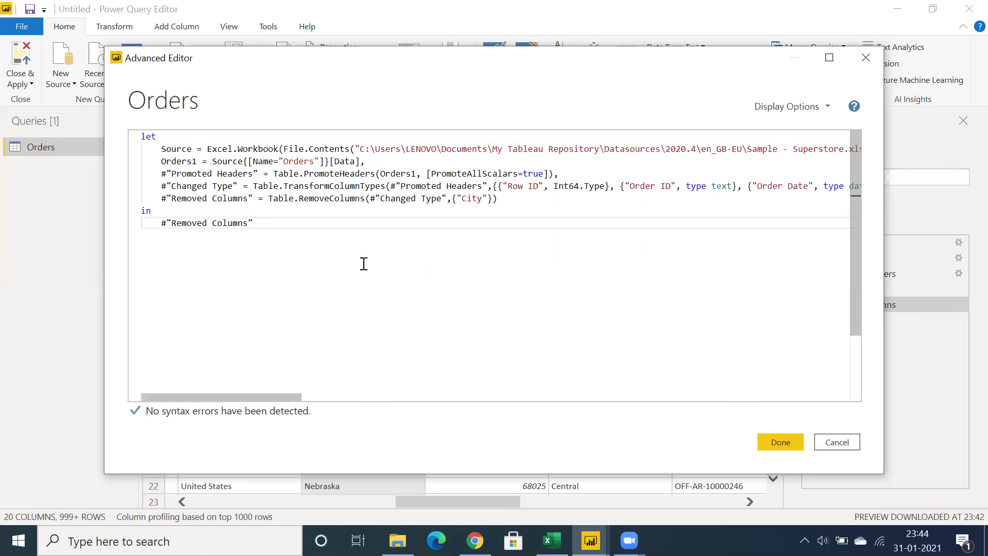
{"action": "left_click", "coordinate": [838, 443]}
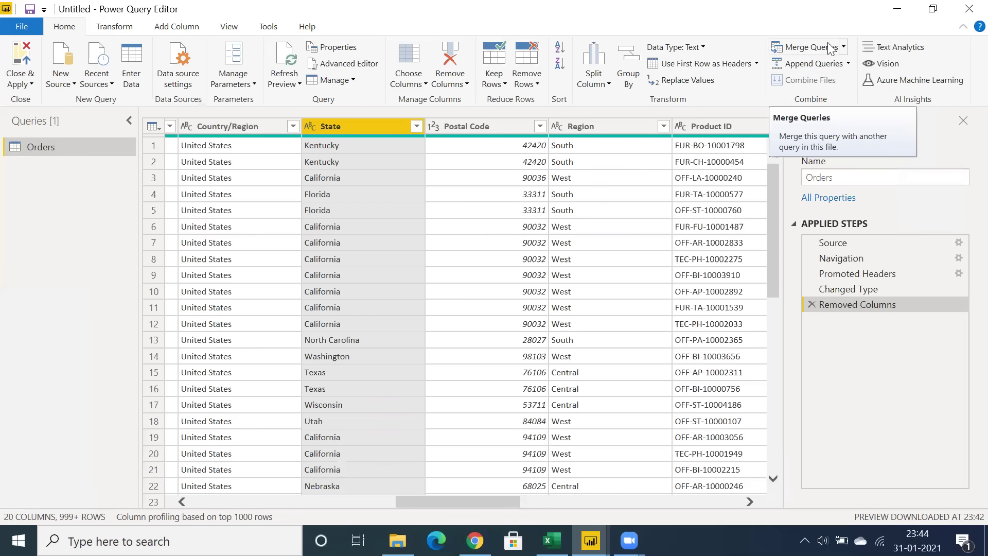
{"action": "left_click", "coordinate": [844, 47]}
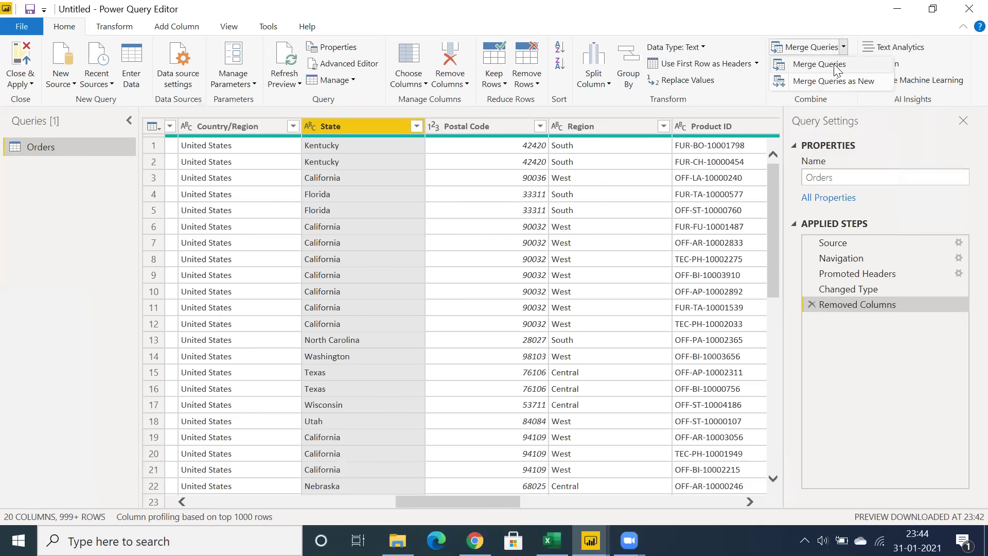
{"action": "left_click", "coordinate": [53, 193]}
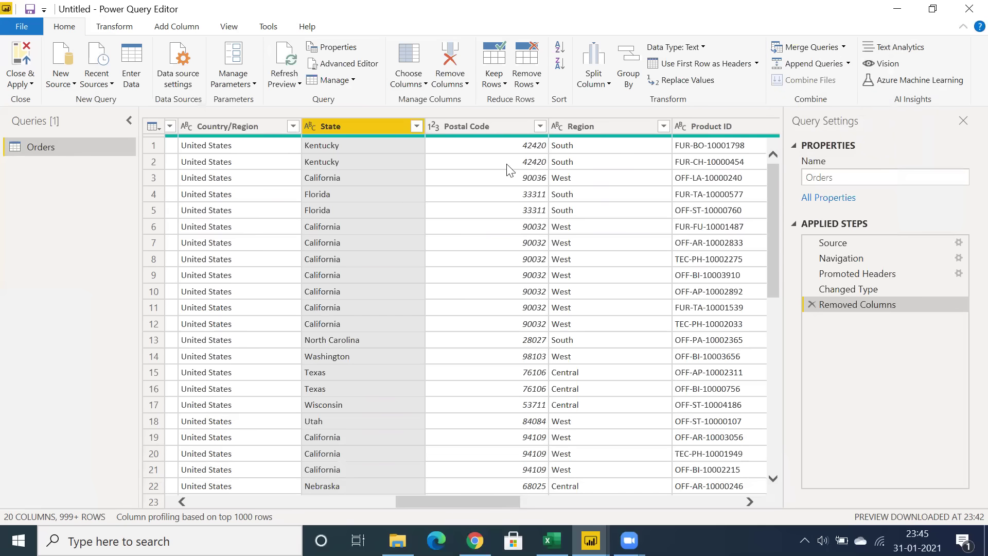
{"action": "left_click", "coordinate": [617, 126], "text": "ctrl"}
{"action": "left_click", "coordinate": [236, 84]}
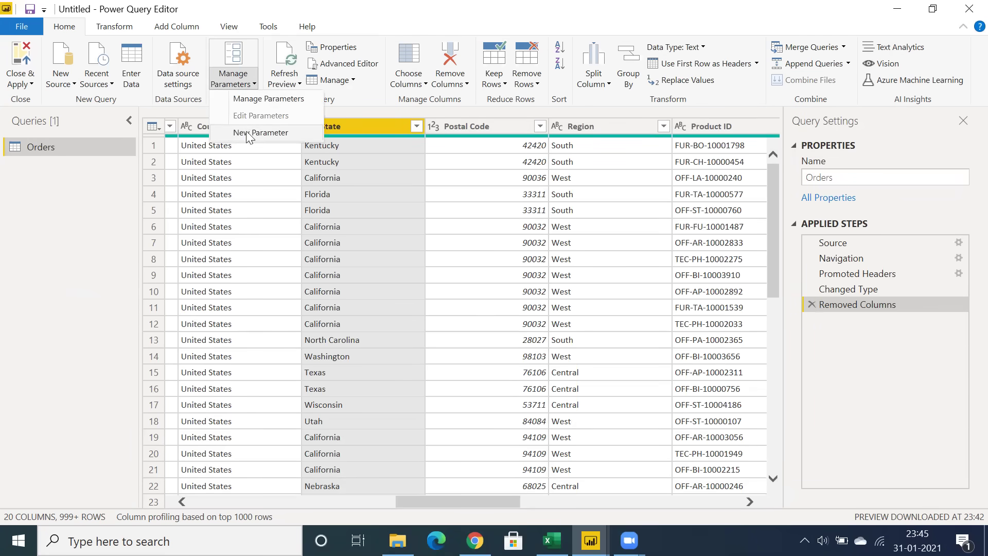
{"action": "left_click", "coordinate": [91, 224]}
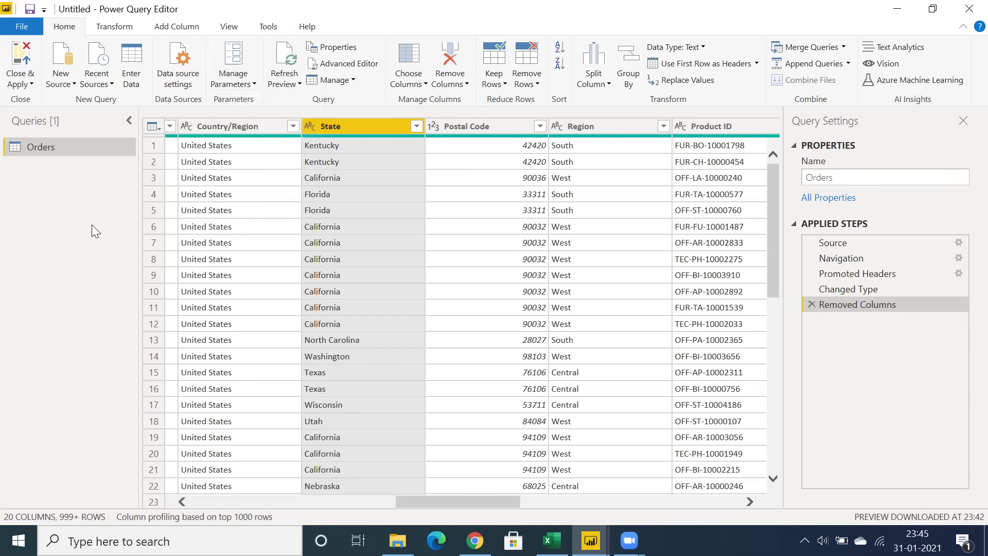
- Switch the Power Query ribbon from Transform to the Add Column commands
{"action": "left_click", "coordinate": [112, 27]}
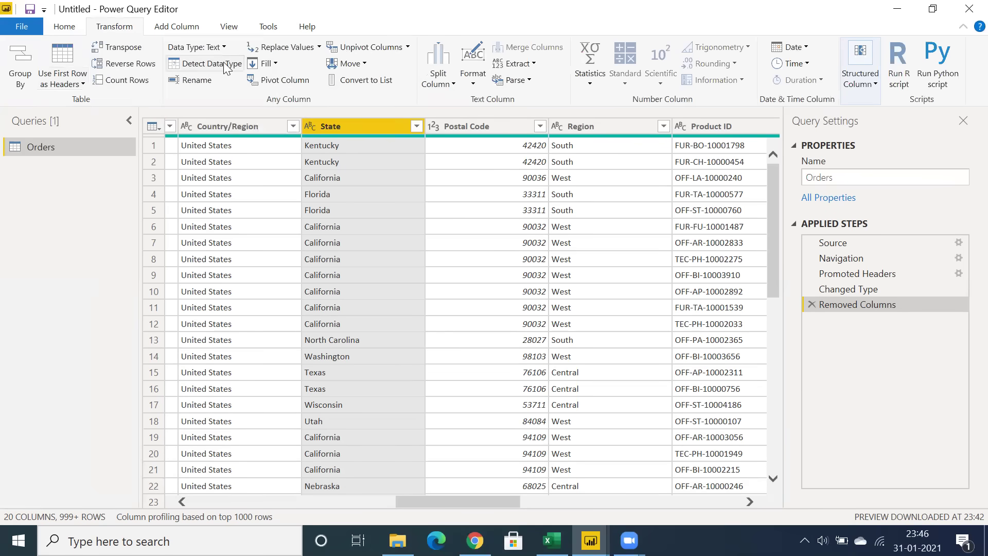
{"action": "left_click", "coordinate": [178, 28]}
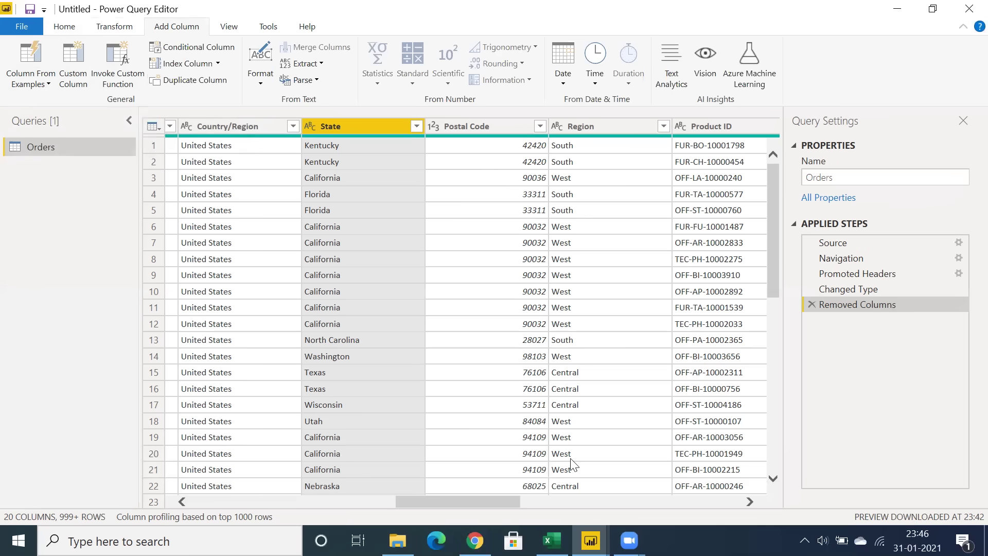
- Select the Order Date column and start Column From Examples from the selection
{"action": "left_click", "coordinate": [385, 502]}
{"action": "left_click", "coordinate": [217, 494]}
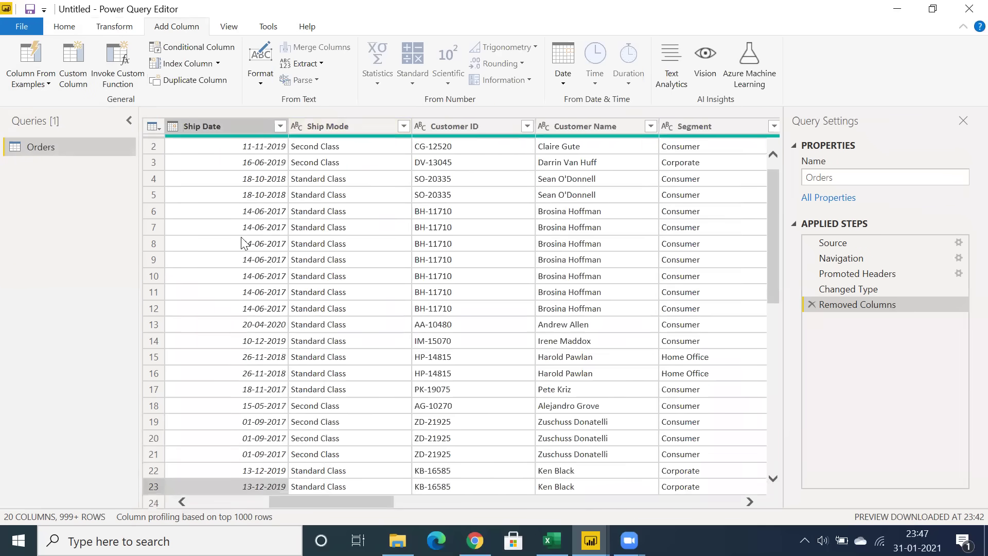
{"action": "left_click", "coordinate": [229, 500]}
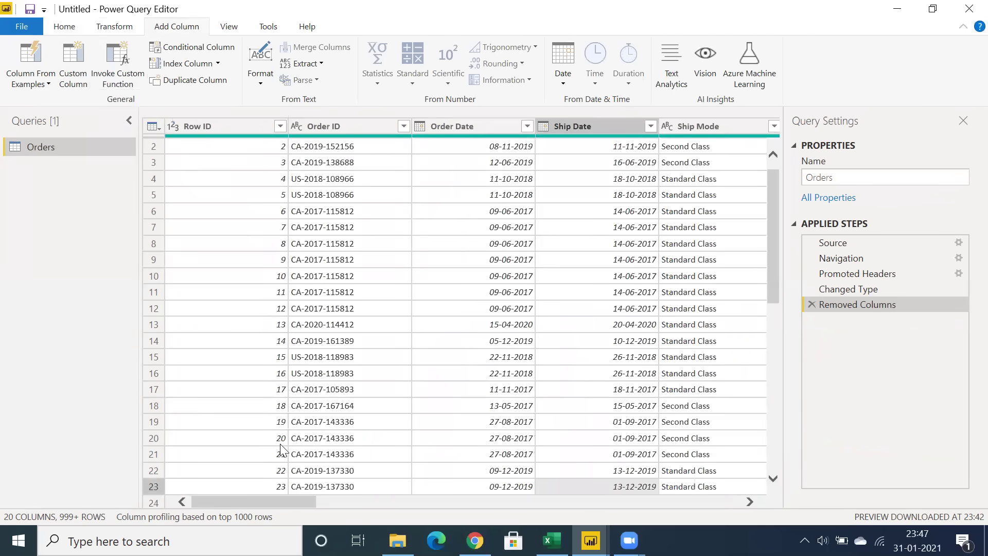
{"action": "left_click", "coordinate": [471, 123]}
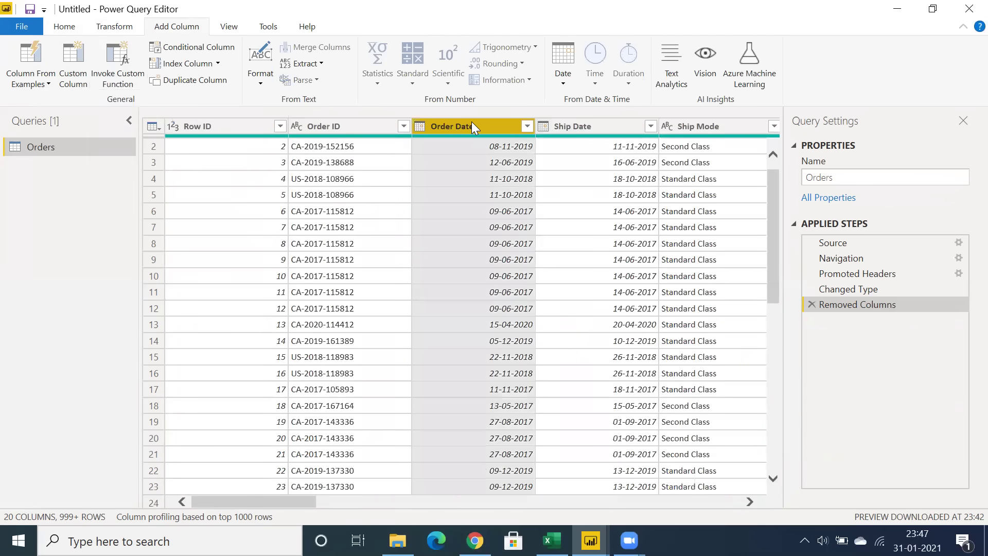
{"action": "left_click", "coordinate": [32, 82]}
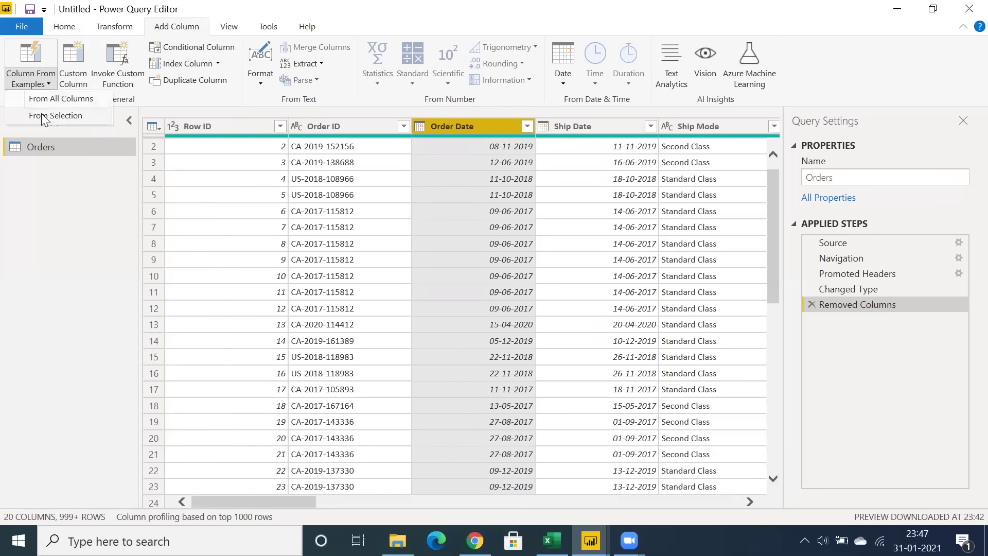
{"action": "left_click", "coordinate": [81, 117]}
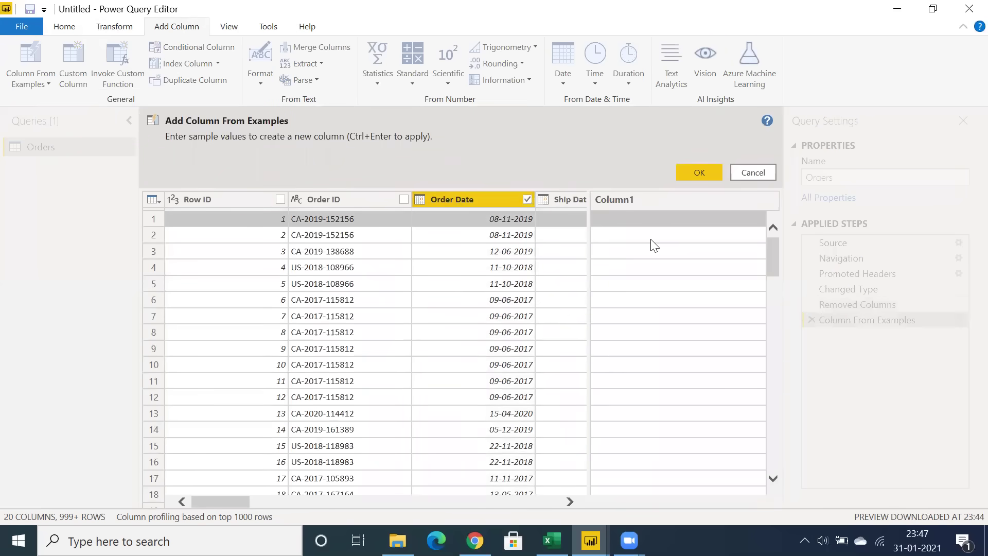
- Rename the example column to Year with 2019 as row 1's sample, then start typing Nov
{"action": "double_click", "coordinate": [646, 199]}
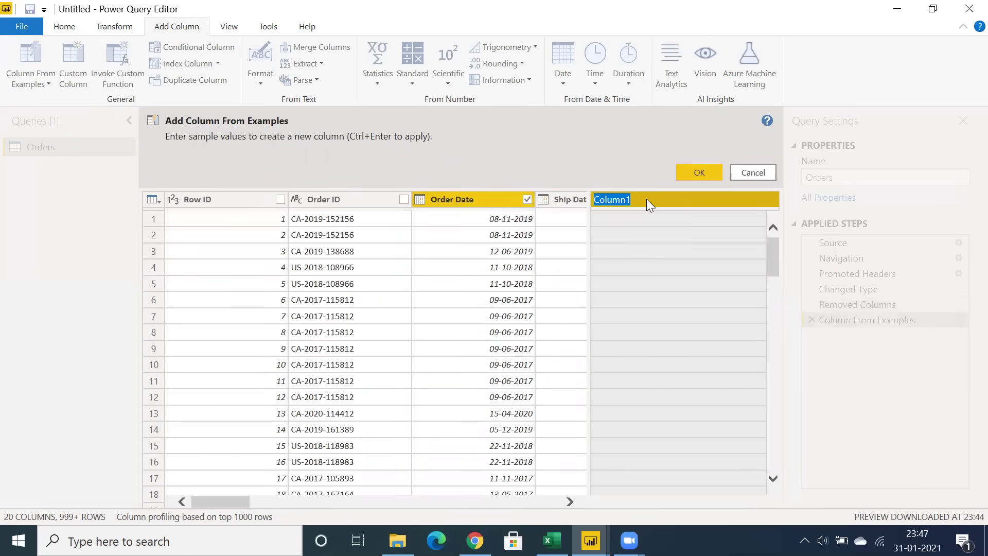
{"action": "type", "text": "Year"}
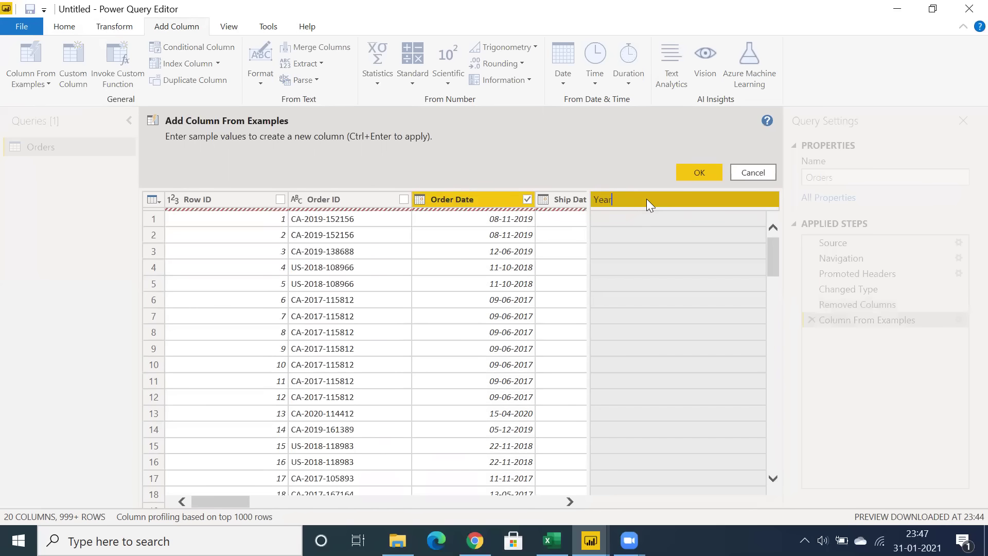
{"action": "left_click", "coordinate": [609, 219]}
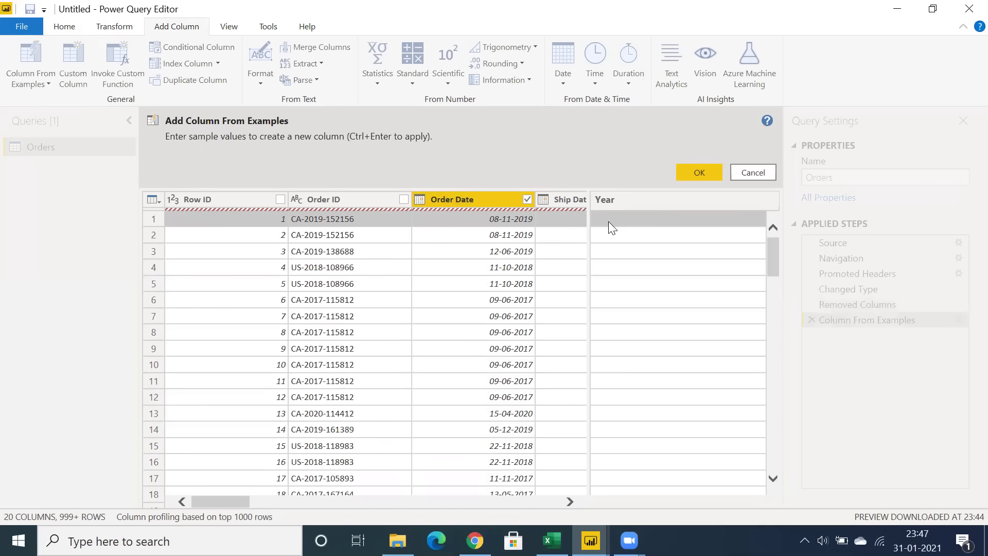
{"action": "type", "text": "2019"}
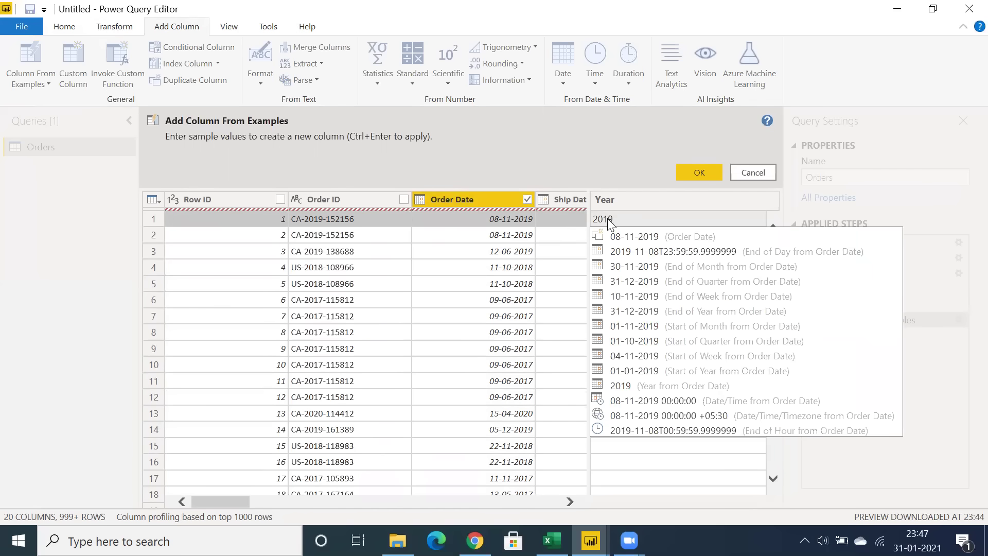
{"action": "key", "text": "Return"}
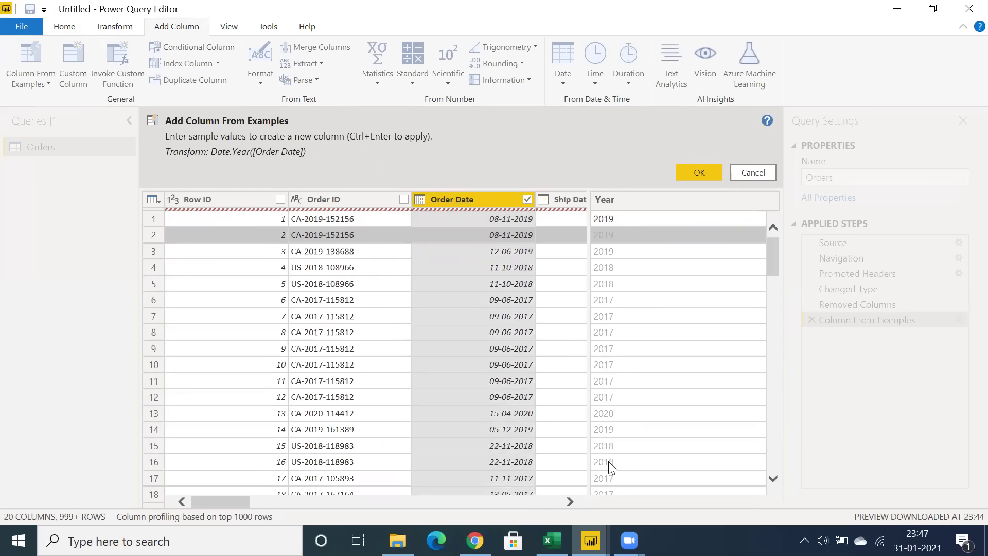
{"action": "scroll", "coordinate": [618, 452], "scroll_direction": "down", "scroll_amount": 4}
{"action": "scroll", "coordinate": [619, 453], "scroll_direction": "up", "scroll_amount": 3}
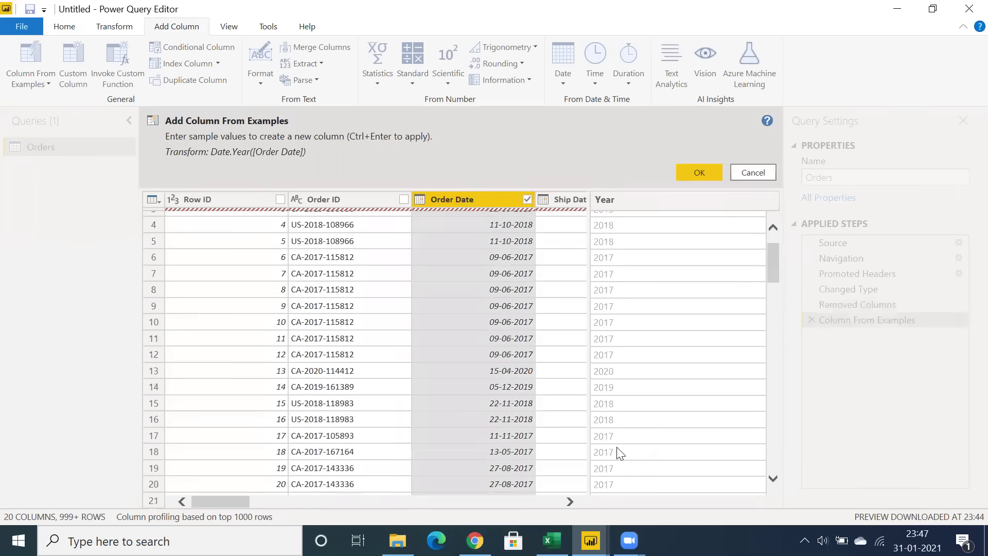
{"action": "scroll", "coordinate": [620, 453], "scroll_direction": "up", "scroll_amount": 1}
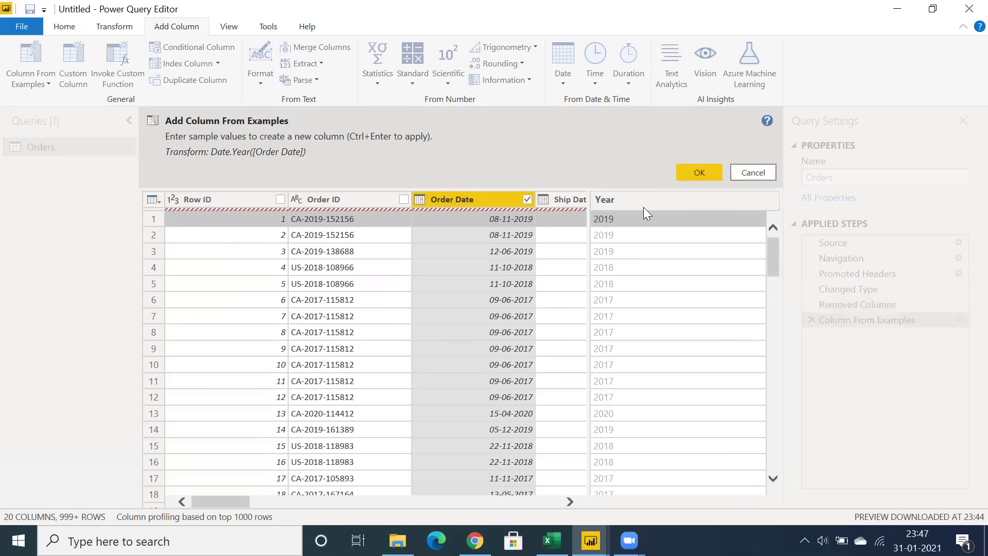
{"action": "left_click", "coordinate": [630, 217]}
{"action": "type", "text": "Nov"}
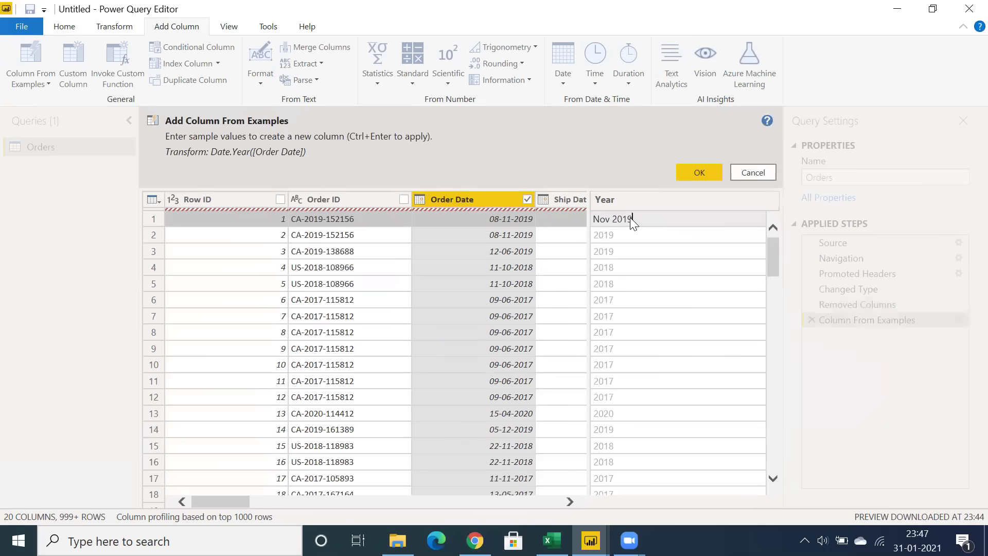
- Give examples Nov 2019, Nov 2019, Jun 2019, rename the column MMM YYYY, and confirm
{"action": "key", "text": "Return"}
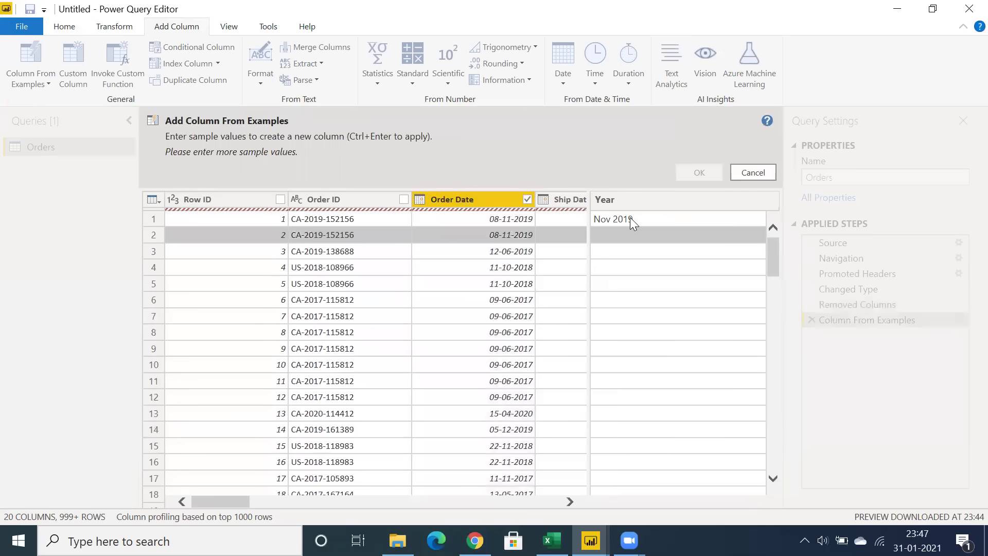
{"action": "type", "text": "N"}
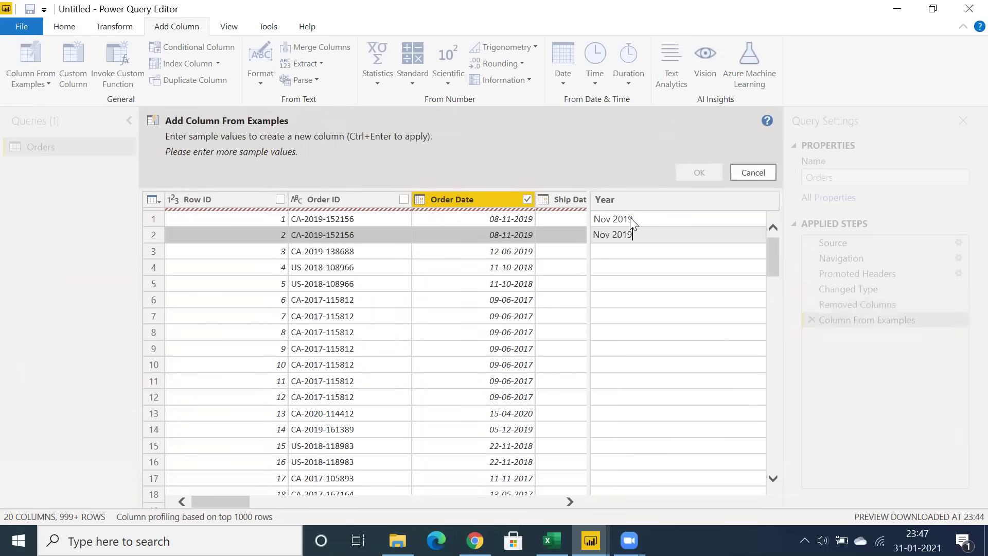
{"action": "type", "text": "ov 2019"}
{"action": "key", "text": "Return"}
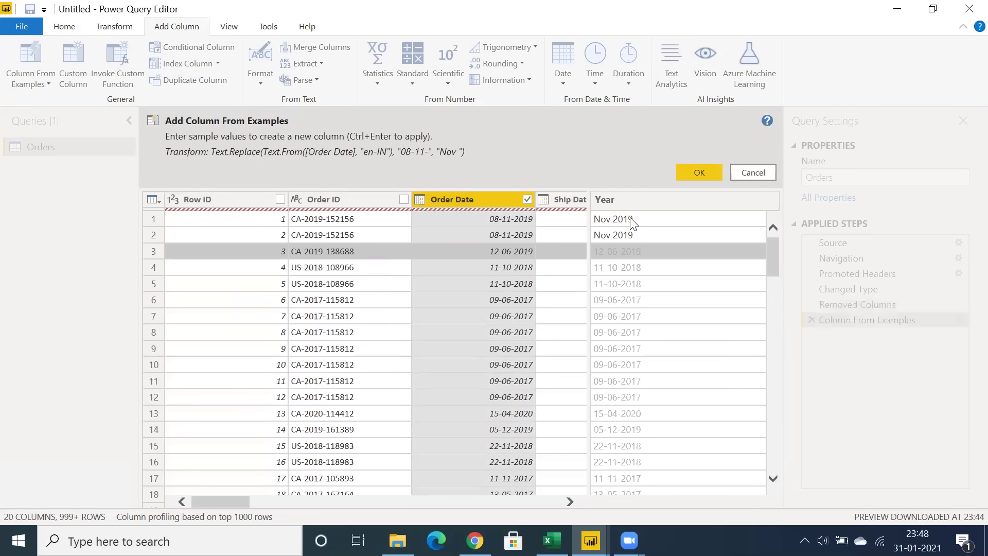
{"action": "type", "text": "Jun 20"}
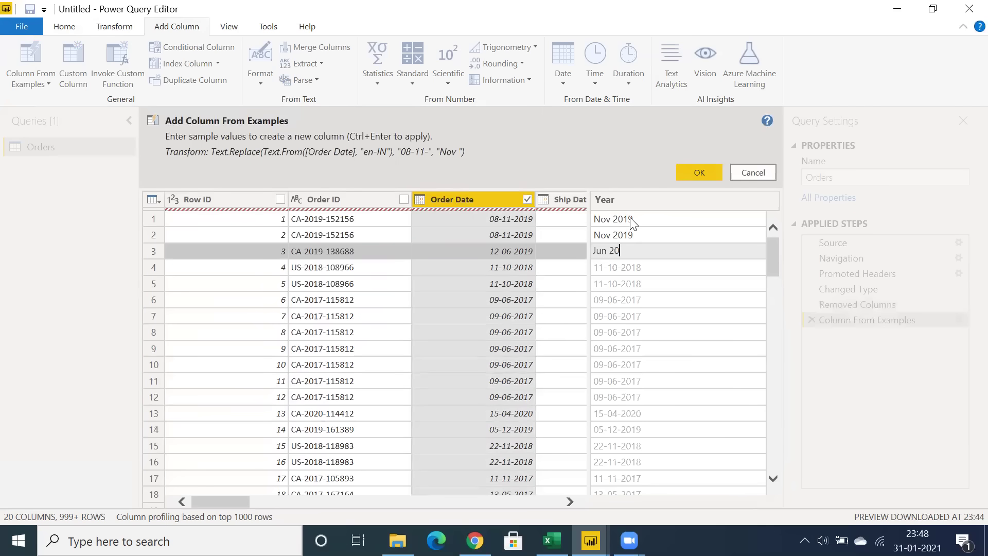
{"action": "type", "text": "19"}
{"action": "key", "text": "Return"}
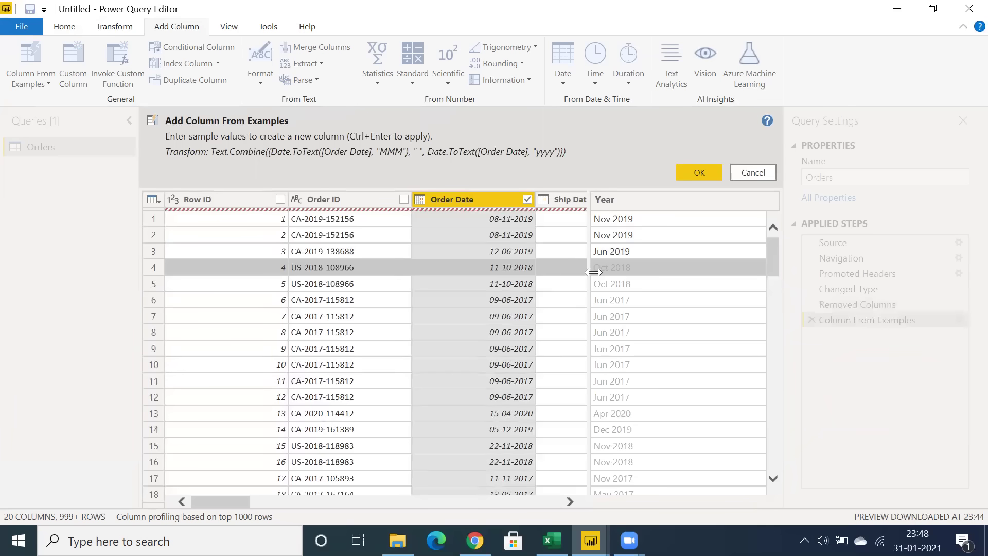
{"action": "left_click", "coordinate": [608, 202]}
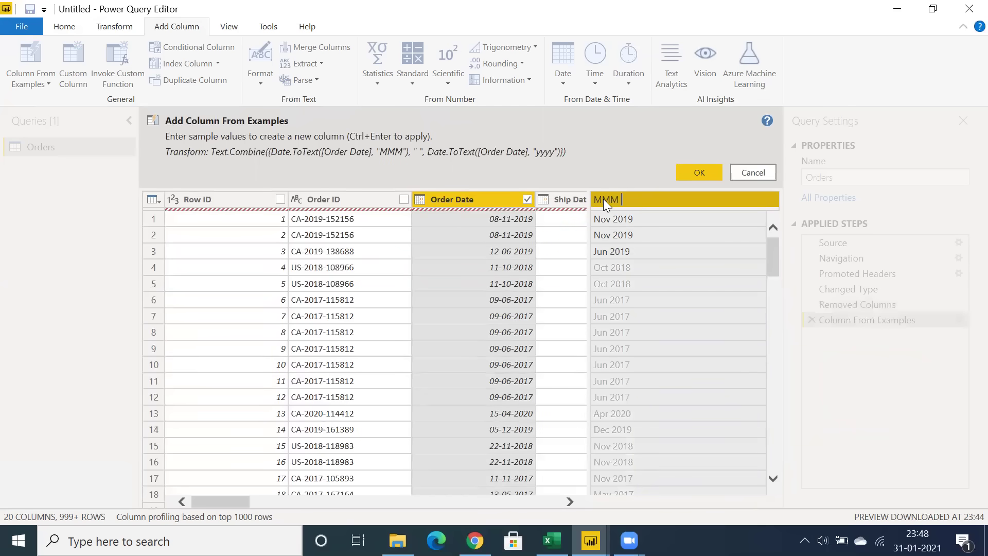
{"action": "type", "text": "MMM YYYY"}
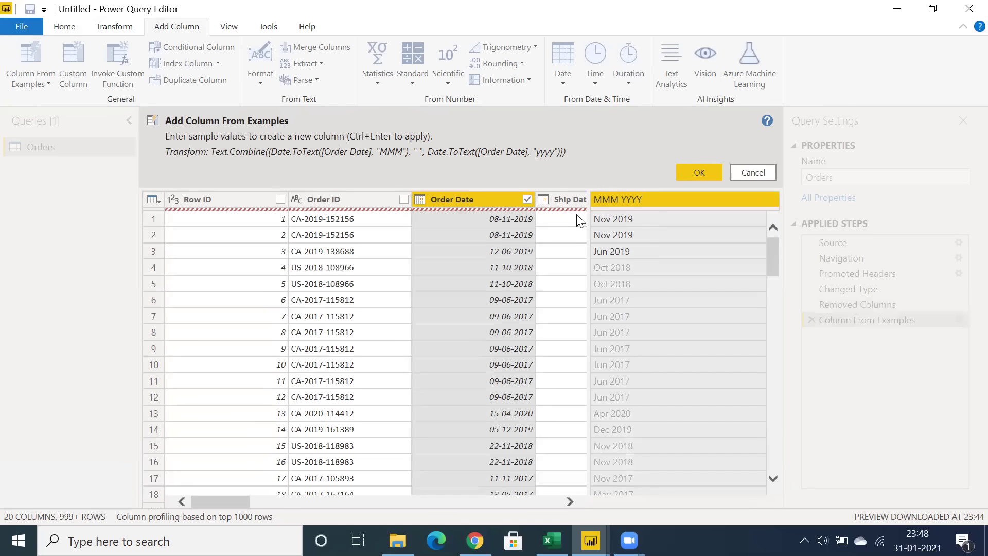
{"action": "left_click", "coordinate": [702, 172]}
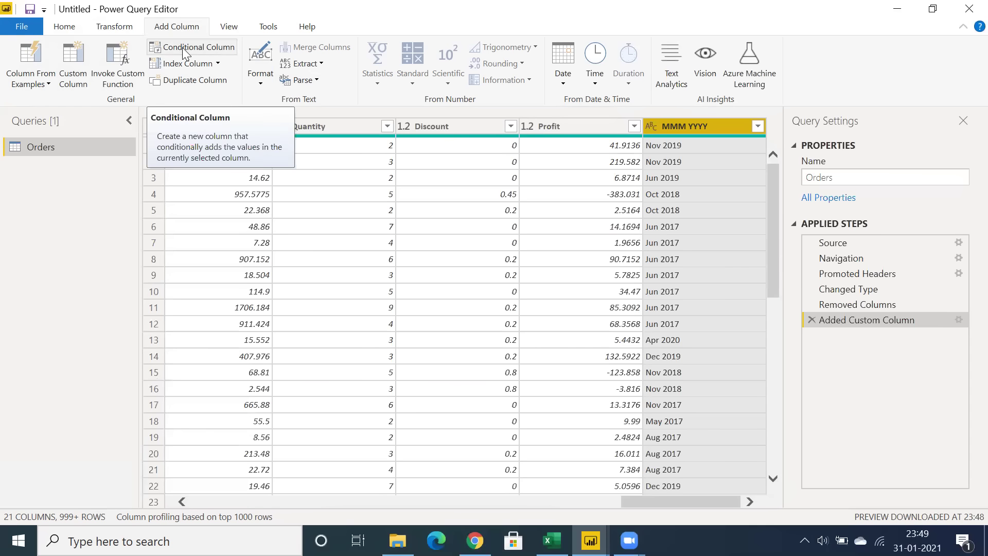
- Show the View ribbon commands in Power Query Editor
{"action": "left_click", "coordinate": [230, 29]}
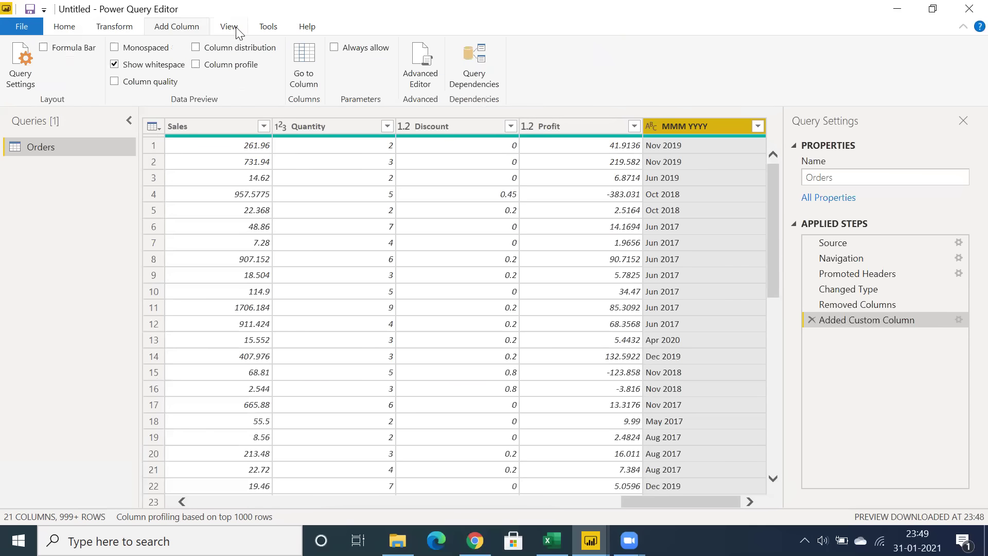
- Close Power Query Editor and apply the Orders changes to the report
{"action": "left_click", "coordinate": [57, 30]}
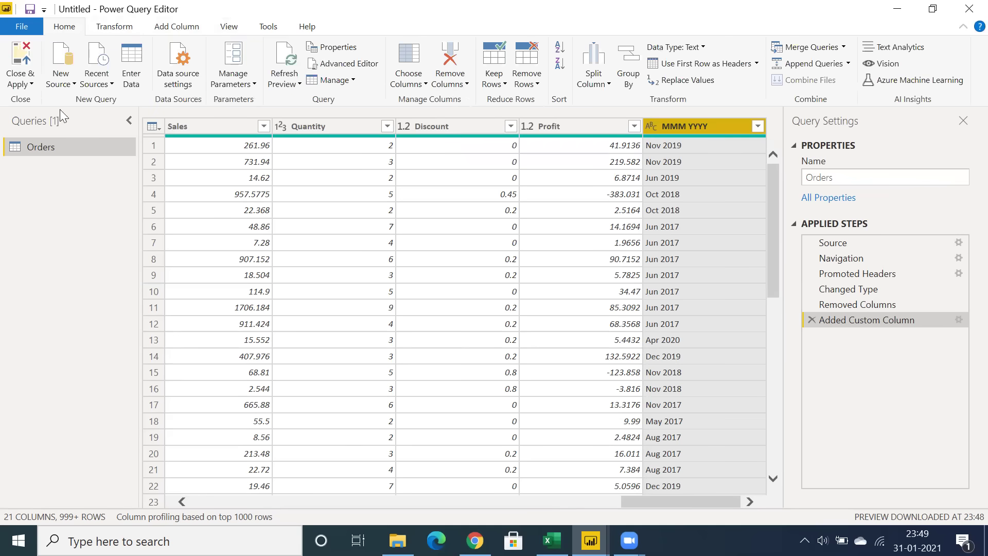
{"action": "left_click", "coordinate": [31, 84]}
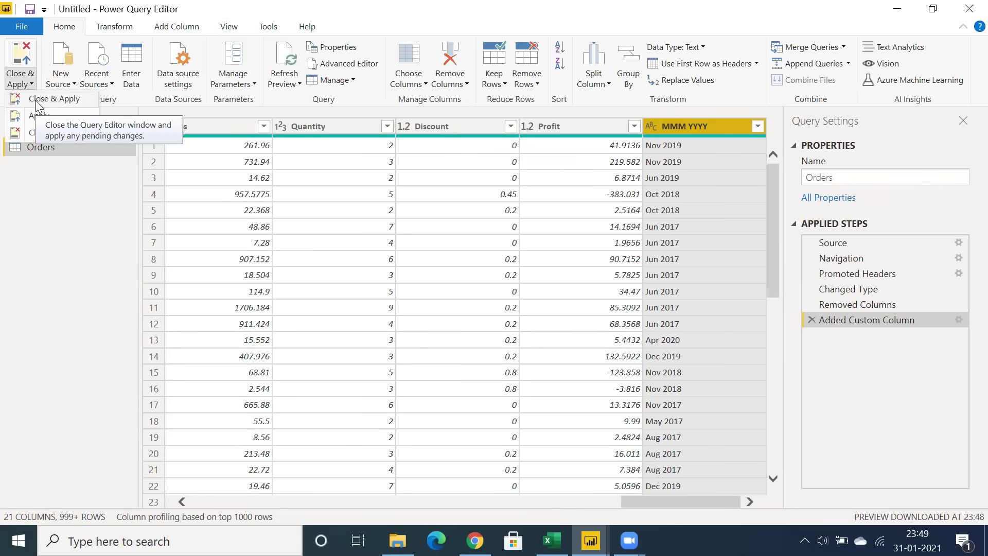
{"action": "left_click", "coordinate": [32, 133]}
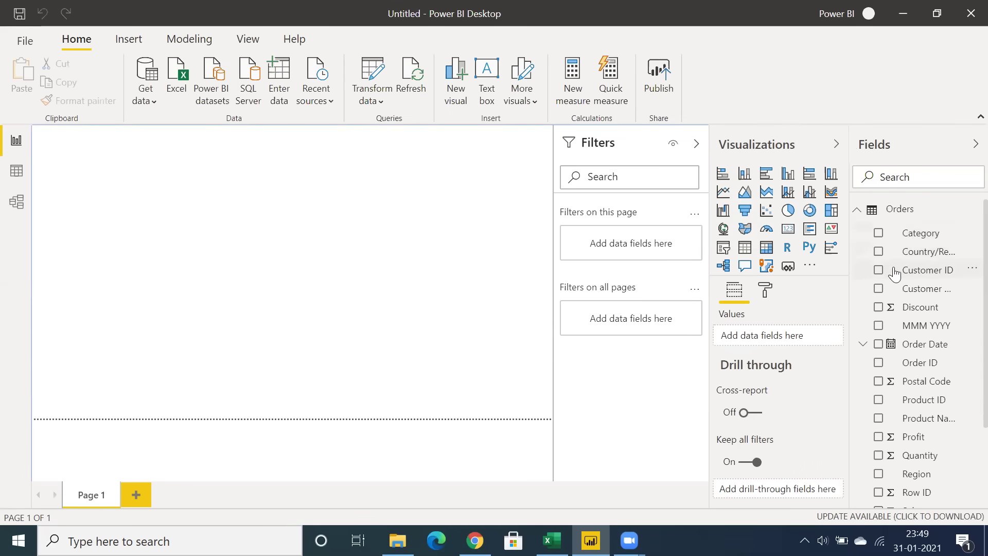
- Change Postal Code's default summarization from Count to Don't summarize under Column tools
{"action": "scroll", "coordinate": [895, 275], "scroll_direction": "down", "scroll_amount": 4}
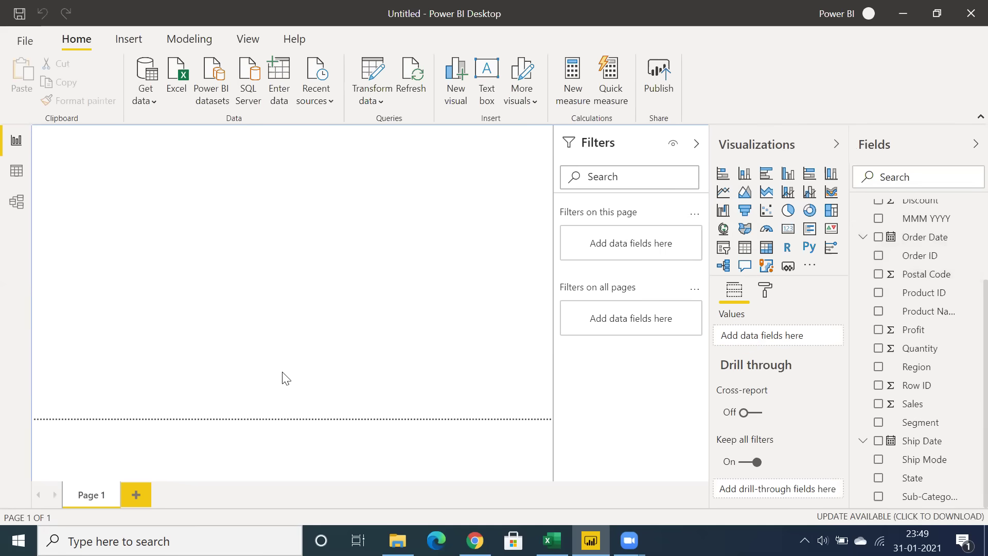
{"action": "left_click", "coordinate": [914, 276]}
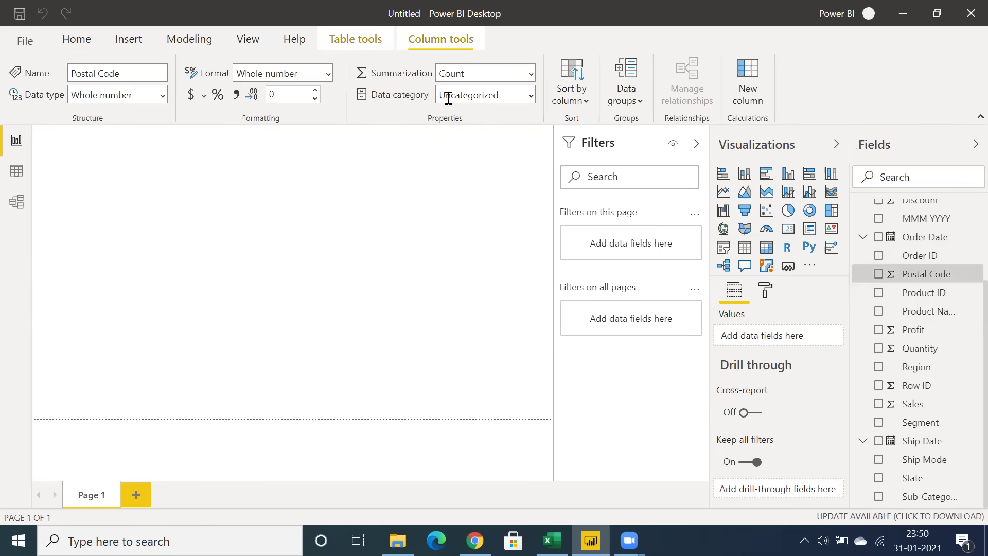
{"action": "left_click", "coordinate": [530, 73]}
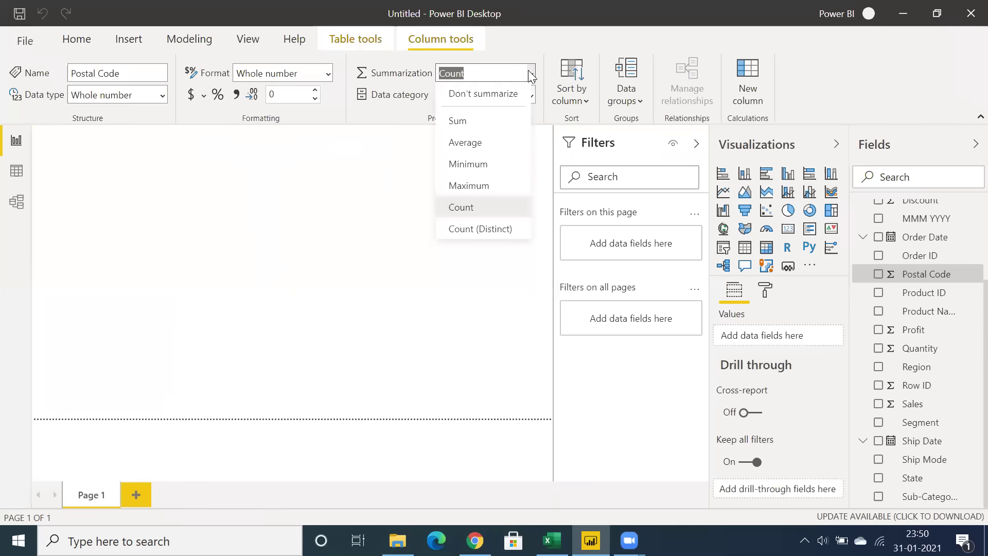
{"action": "left_click", "coordinate": [495, 95]}
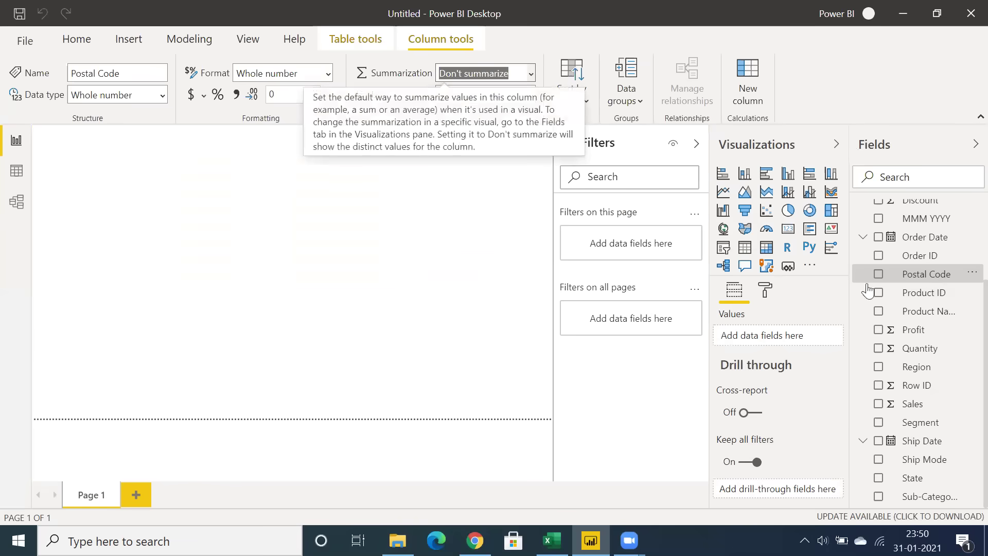
{"action": "left_click", "coordinate": [264, 289]}
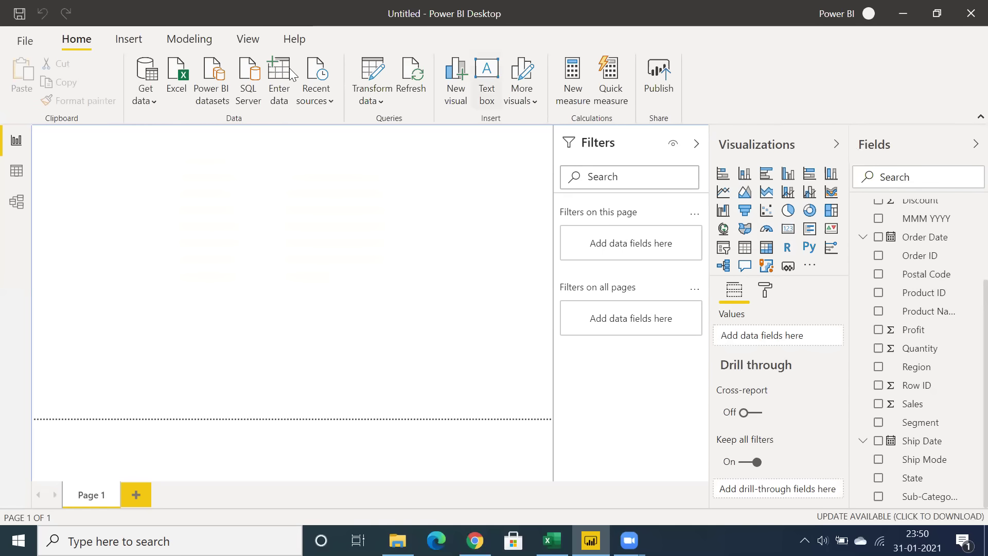
- Add a map visual, stretch it across the canvas, and plot State as its location
{"action": "left_click", "coordinate": [723, 229]}
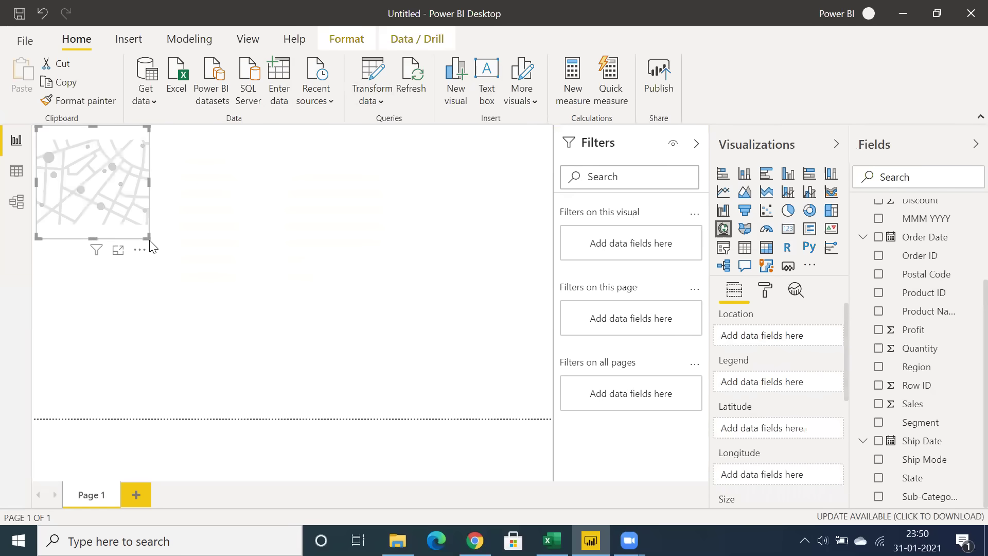
{"action": "left_click_drag", "start_coordinate": [148, 238], "coordinate": [526, 418]}
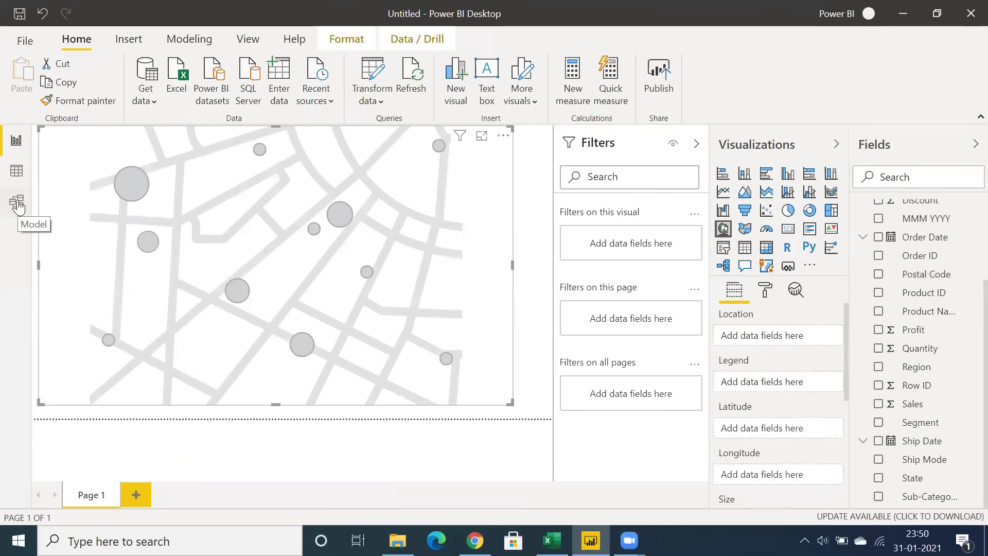
{"action": "left_click_drag", "start_coordinate": [512, 264], "coordinate": [540, 269]}
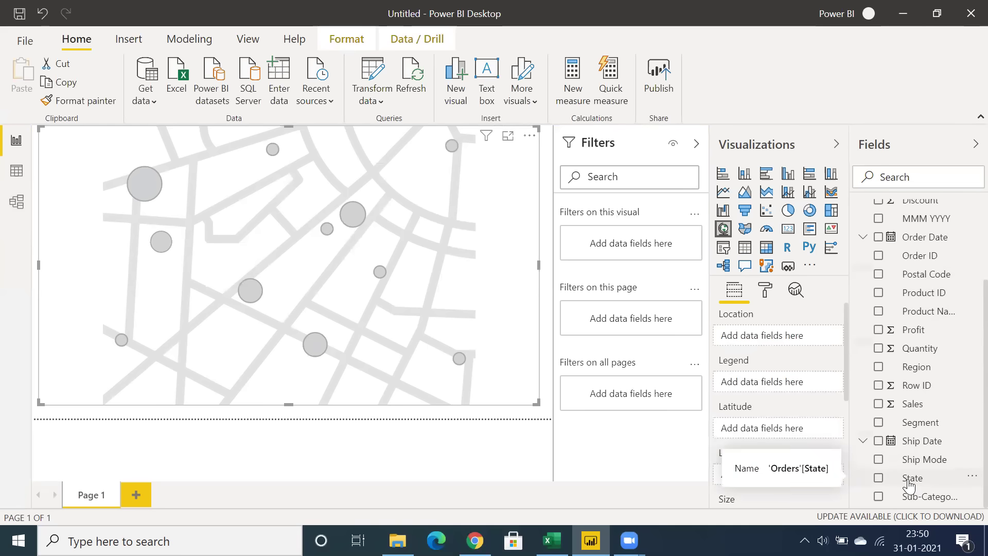
{"action": "left_click", "coordinate": [879, 478]}
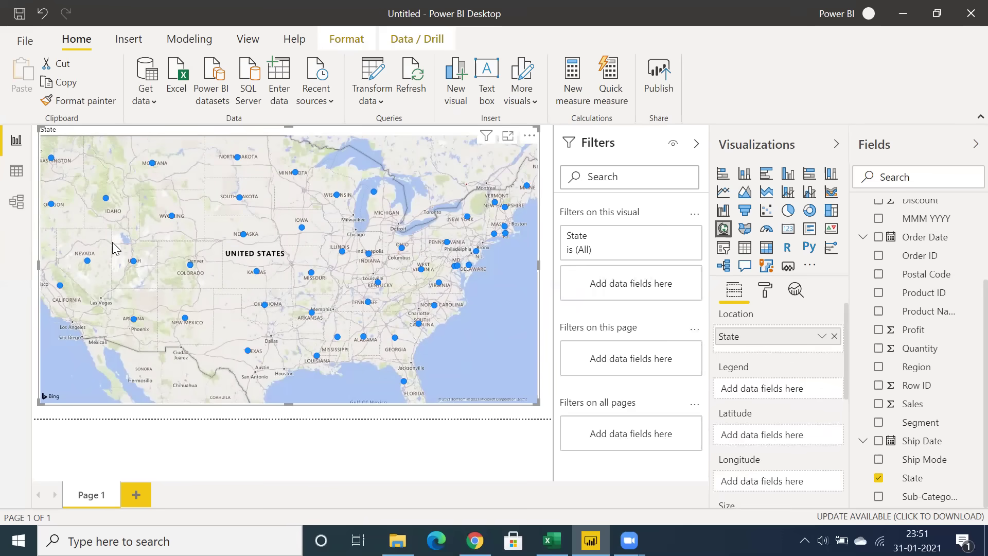
{"action": "scroll", "coordinate": [402, 307], "scroll_direction": "up", "scroll_amount": 3}
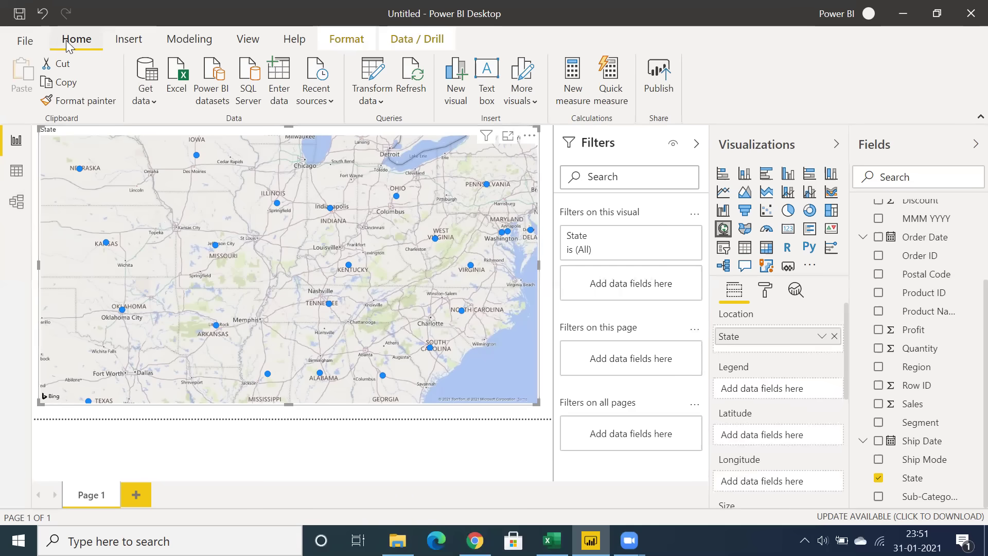
{"action": "left_click", "coordinate": [138, 43]}
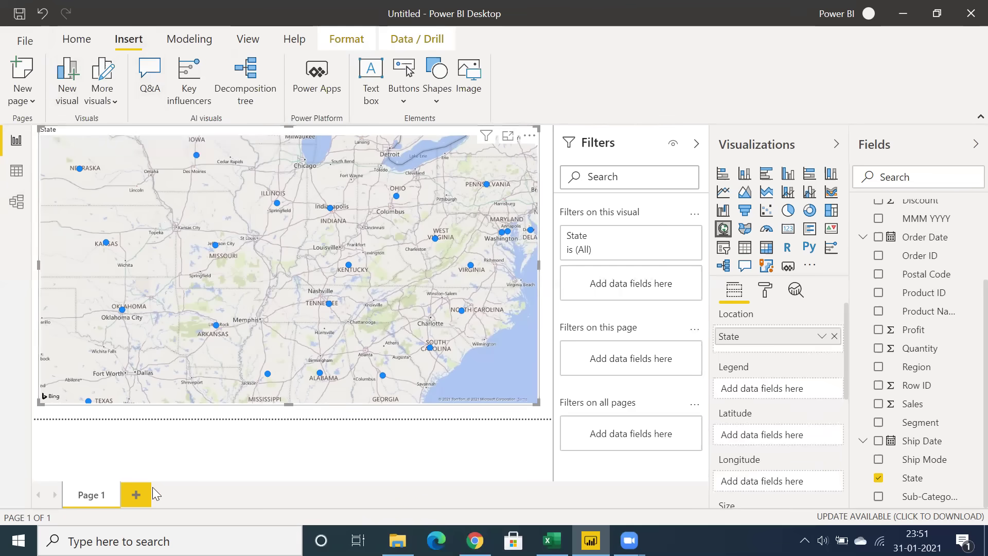
- Add Page 2 with a Q&A visual answering the question 'region wise sales'
{"action": "left_click", "coordinate": [137, 495]}
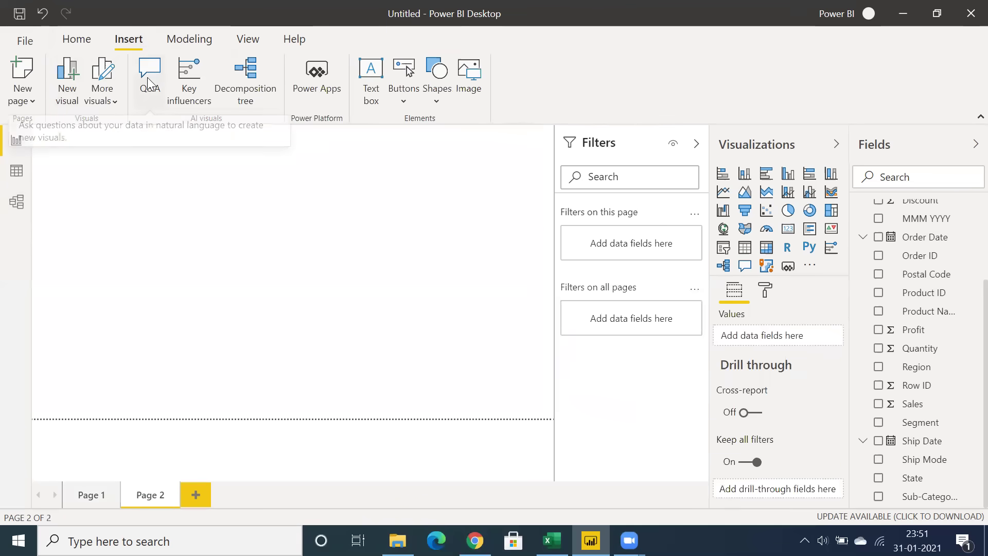
{"action": "left_click", "coordinate": [147, 78]}
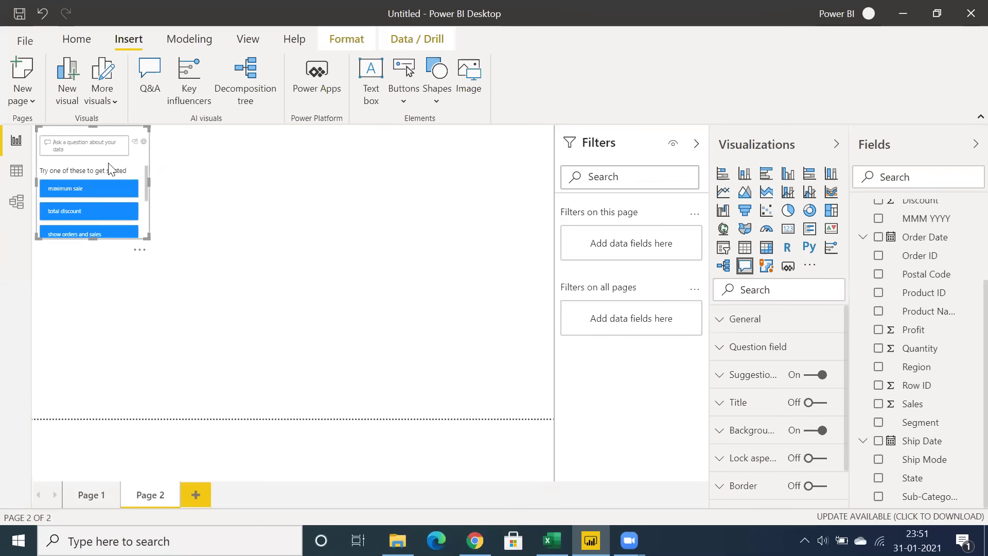
{"action": "type", "text": "regio"}
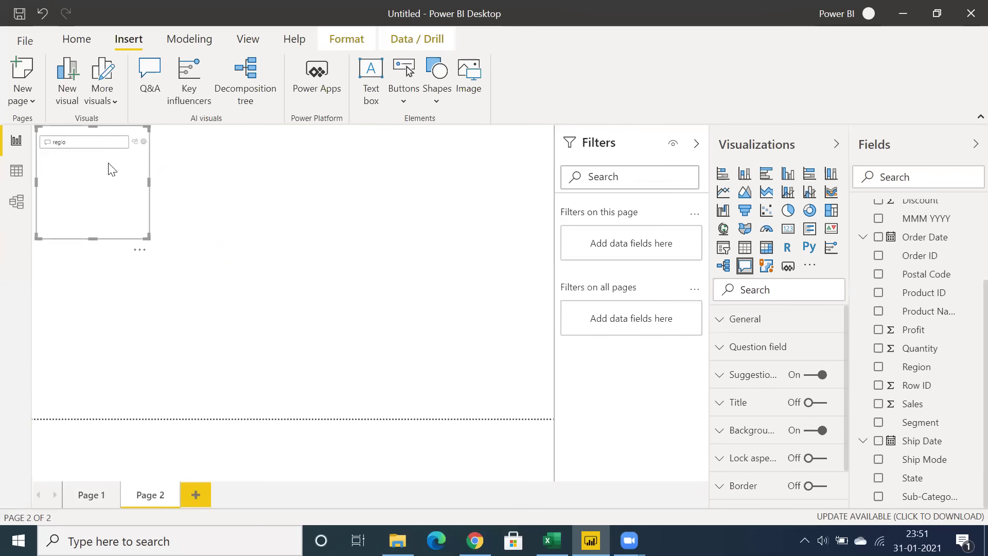
{"action": "type", "text": "n wise ales"}
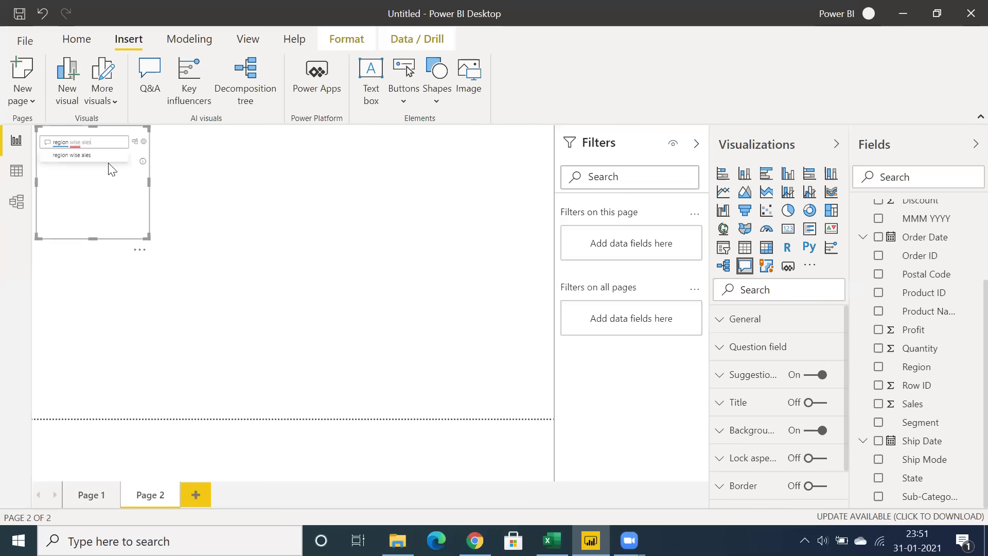
{"action": "key", "text": "BackSpace"}
{"action": "key", "text": "BackSpace"}
{"action": "key", "text": "BackSpace"}
{"action": "key", "text": "BackSpace"}
{"action": "type", "text": "sales"}
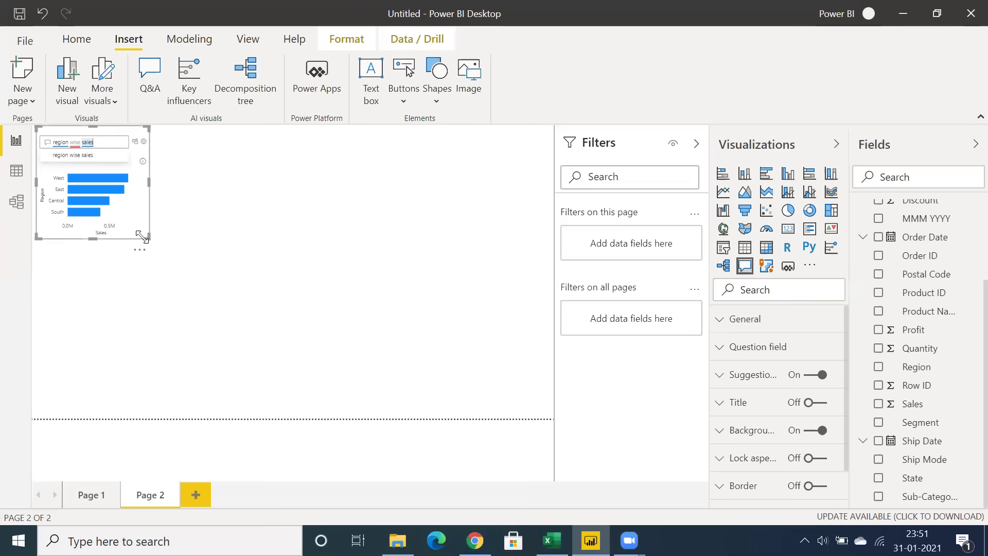
- Enlarge the Q&A bar chart of West, East, Central and South sales
{"action": "left_click_drag", "start_coordinate": [148, 238], "coordinate": [199, 267]}
{"action": "left_click_drag", "start_coordinate": [274, 305], "coordinate": [343, 339]}
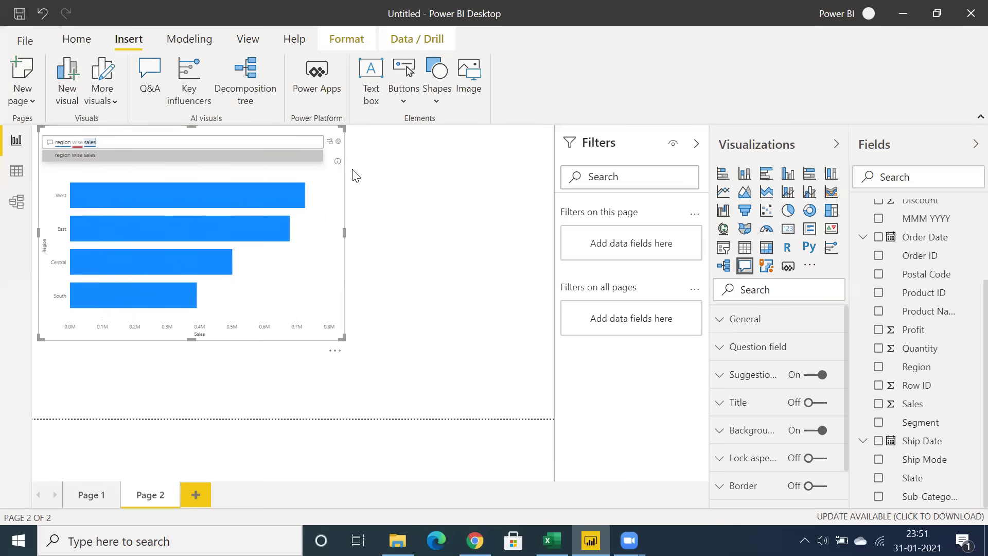
{"action": "left_click", "coordinate": [359, 181]}
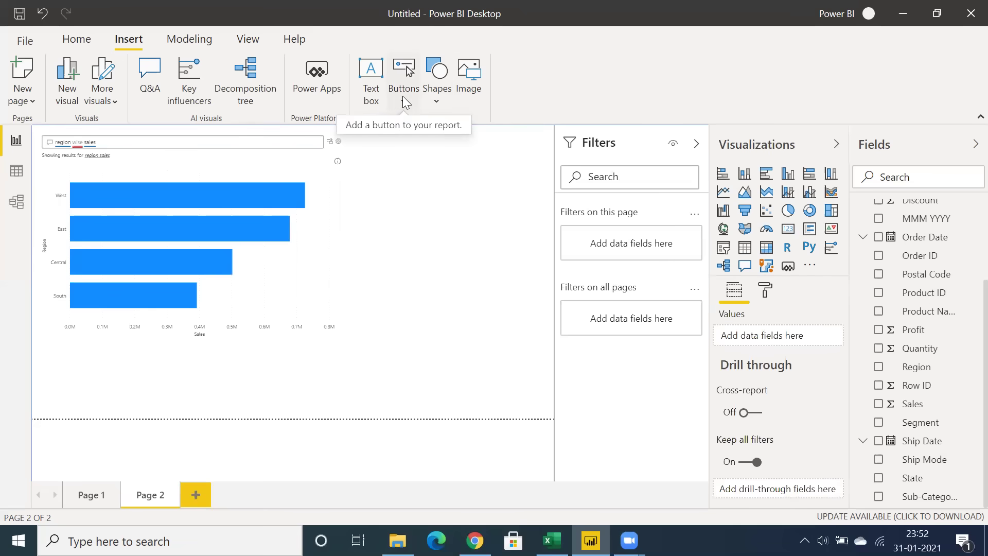
{"action": "left_click", "coordinate": [179, 39]}
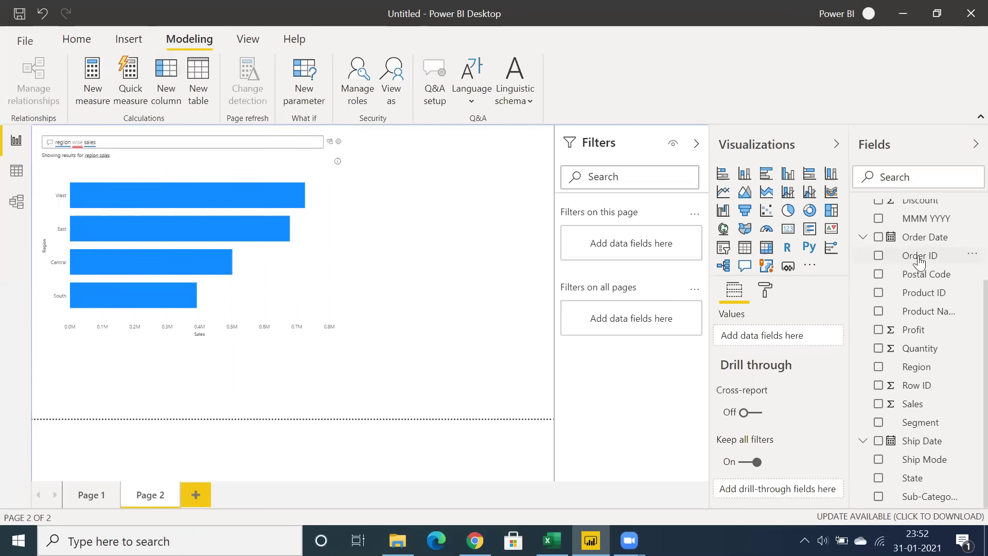
{"action": "scroll", "coordinate": [918, 252], "scroll_direction": "up", "scroll_amount": 3}
{"action": "right_click", "coordinate": [920, 238]}
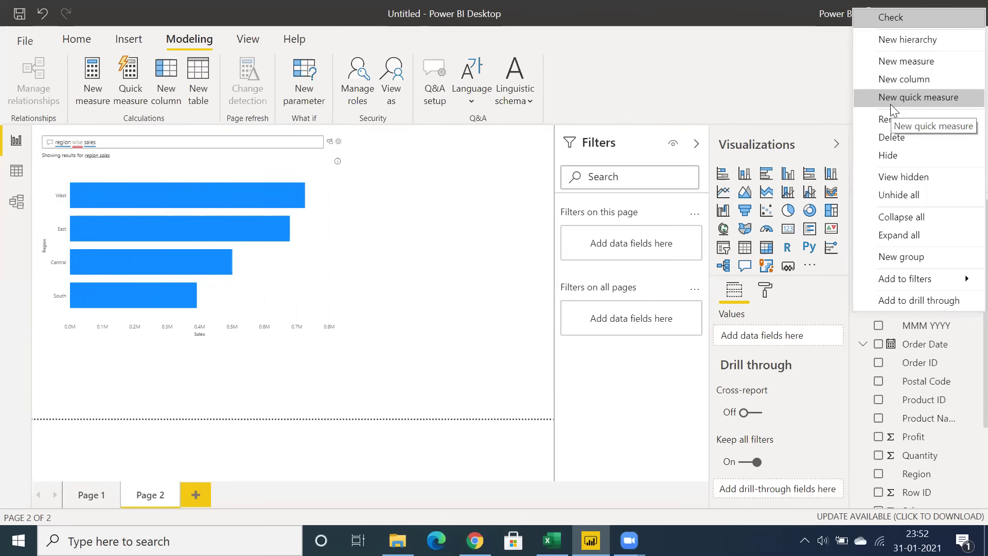
{"action": "left_click", "coordinate": [784, 108]}
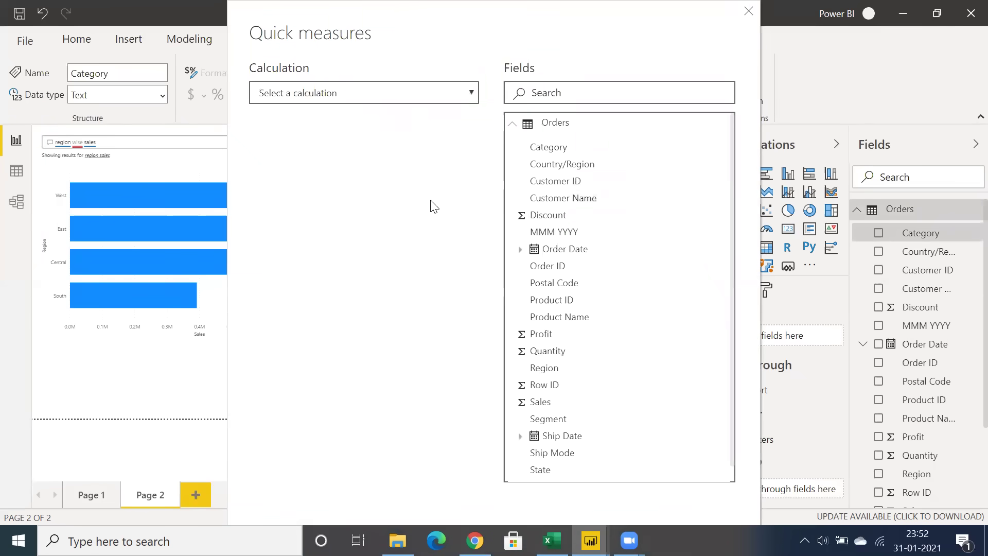
{"action": "left_click", "coordinate": [369, 92]}
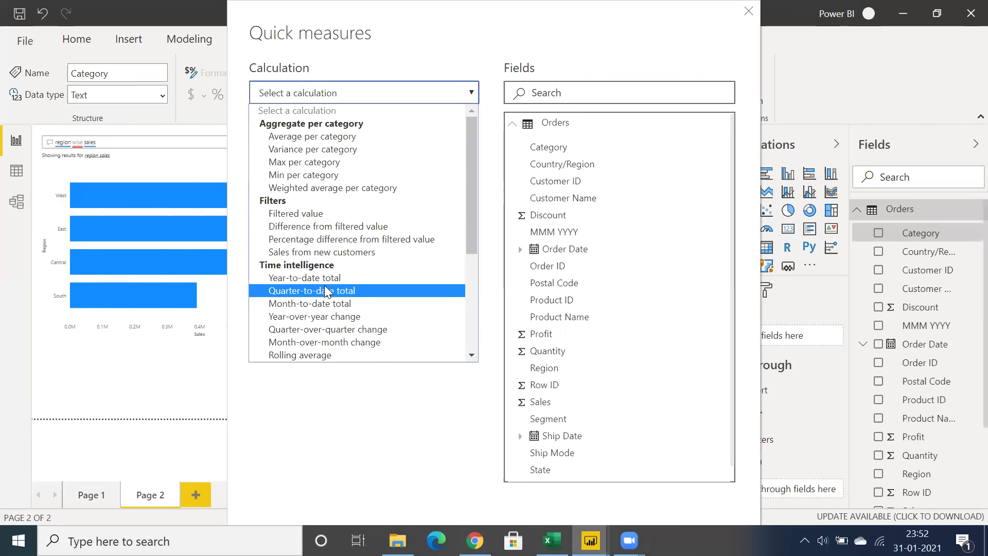
{"action": "scroll", "coordinate": [361, 317], "scroll_direction": "down", "scroll_amount": 5}
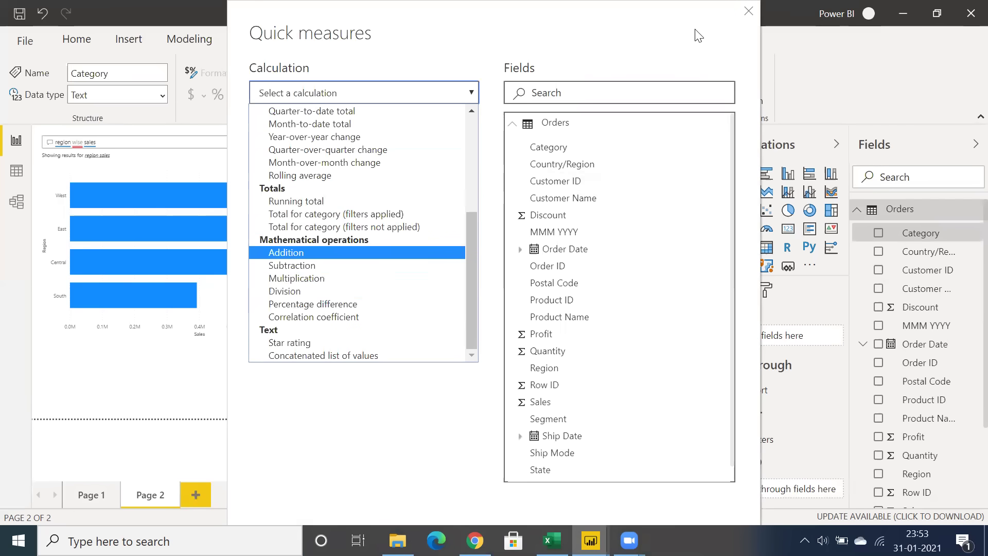
{"action": "key", "text": "Escape"}
{"action": "key", "text": "Escape"}
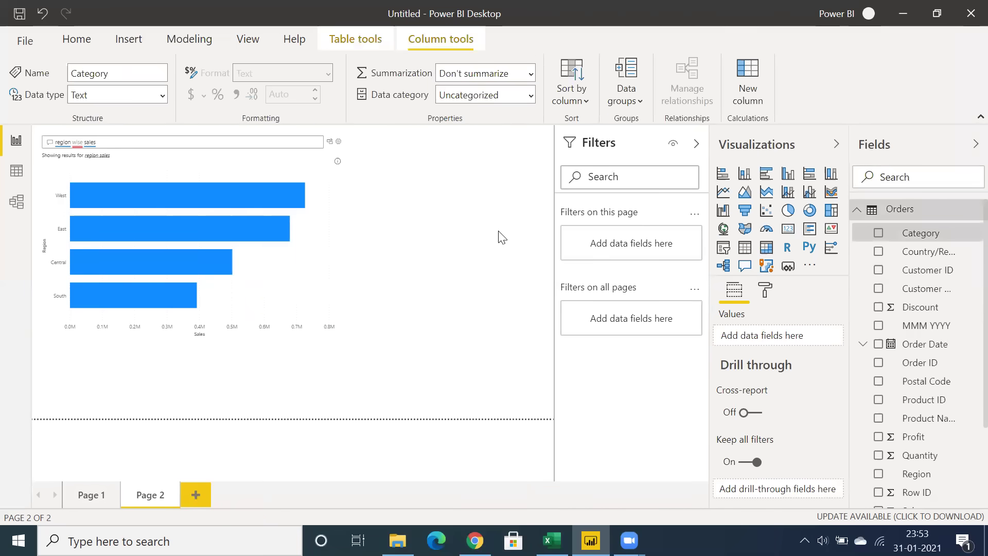
{"action": "right_click", "coordinate": [922, 238]}
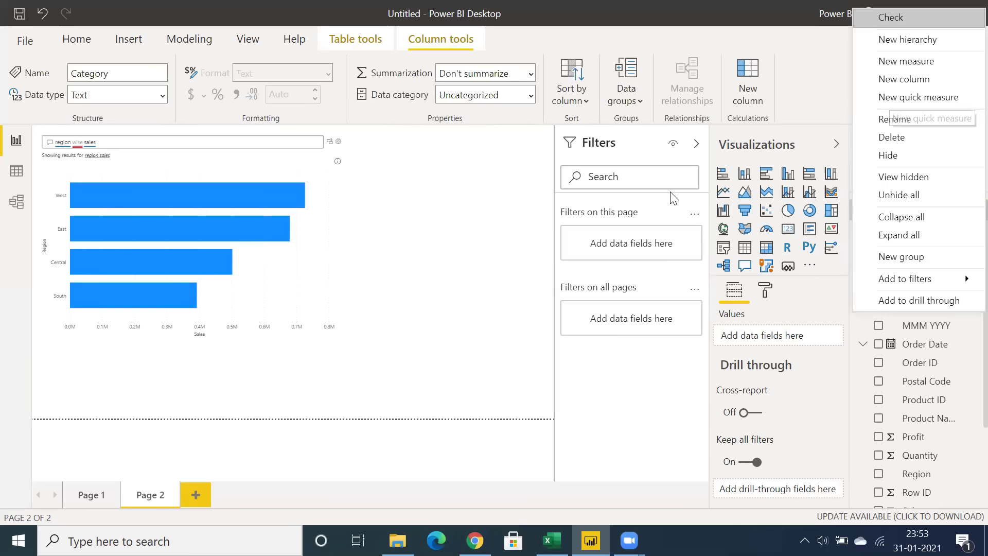
{"action": "left_click", "coordinate": [159, 91]}
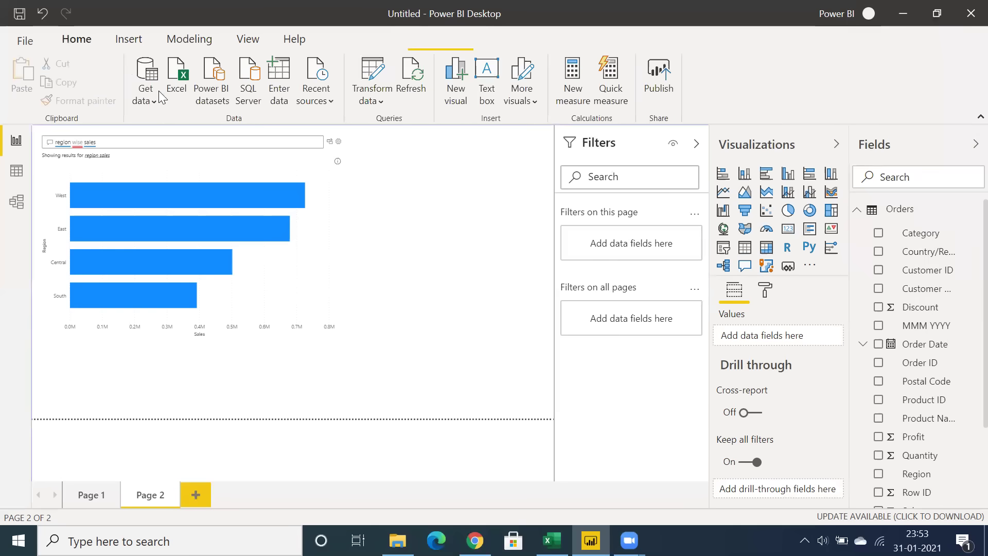
- Show the Modeling options, then the View ribbon with theme and page view choices
{"action": "left_click", "coordinate": [170, 42]}
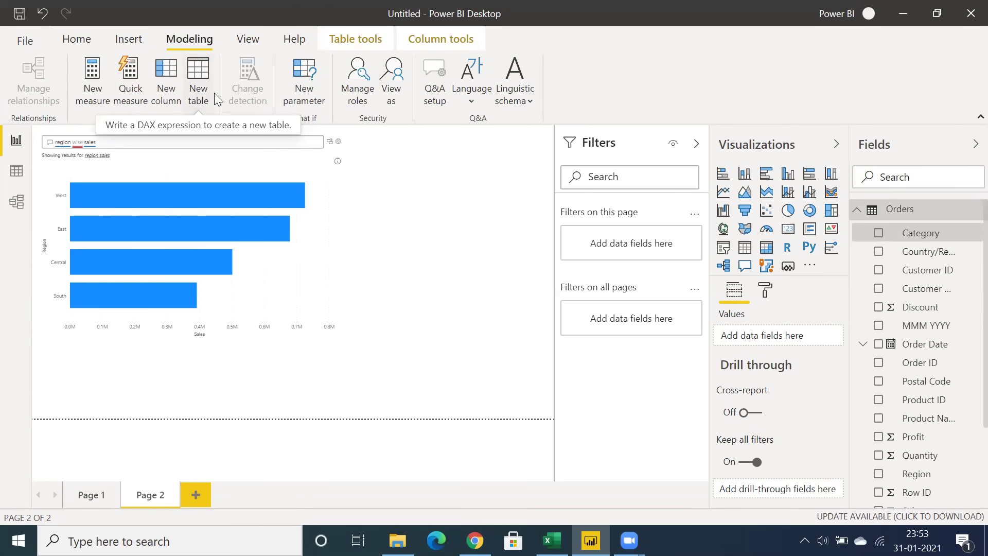
{"action": "left_click", "coordinate": [242, 41]}
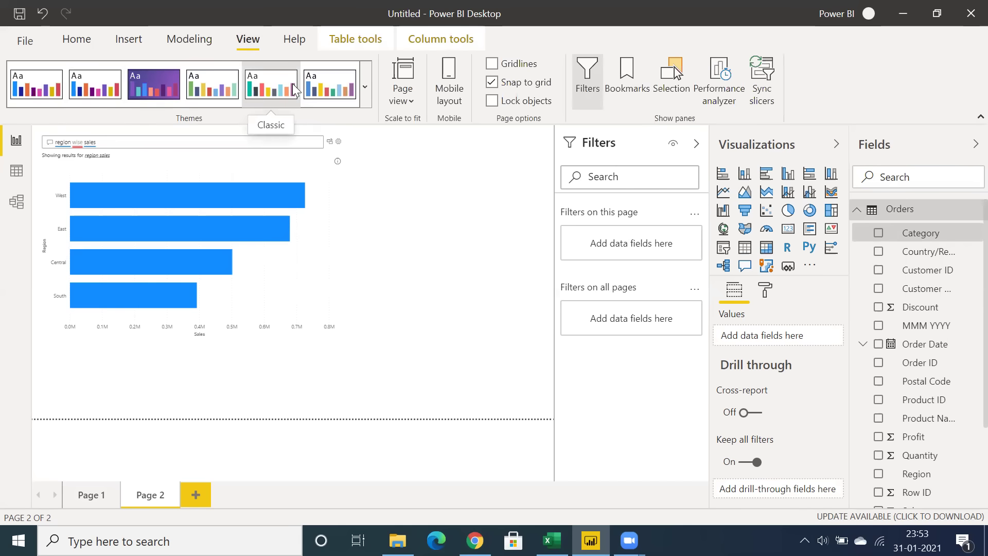
{"action": "left_click", "coordinate": [365, 85]}
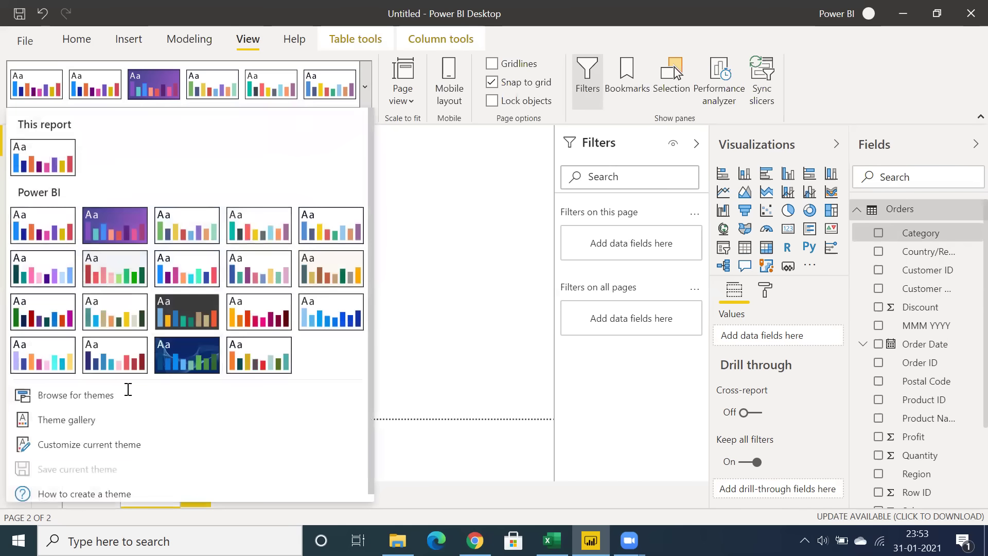
{"action": "left_click", "coordinate": [389, 158]}
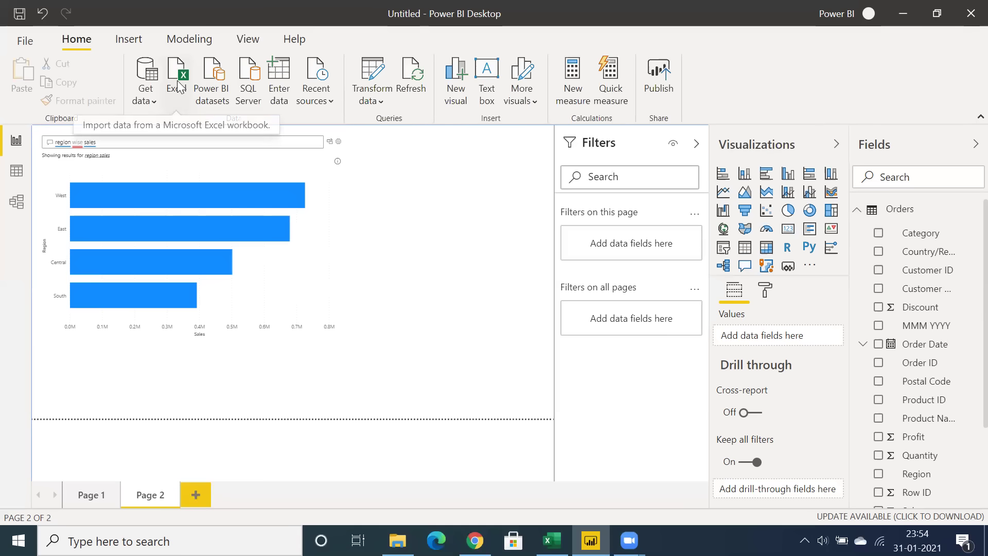
- Glance at the Get data source list, then bring up the More visuals menu
{"action": "left_click", "coordinate": [146, 98]}
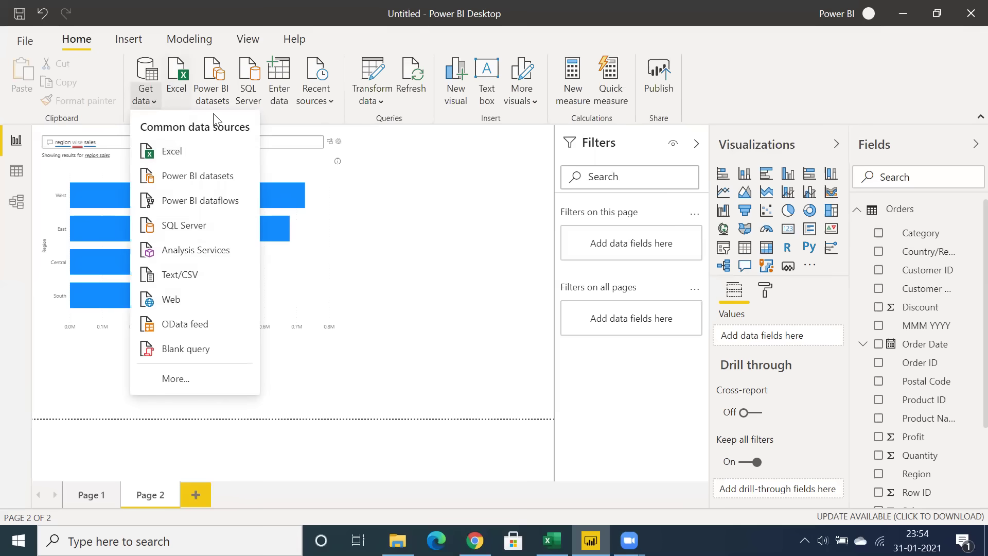
{"action": "left_click", "coordinate": [500, 239]}
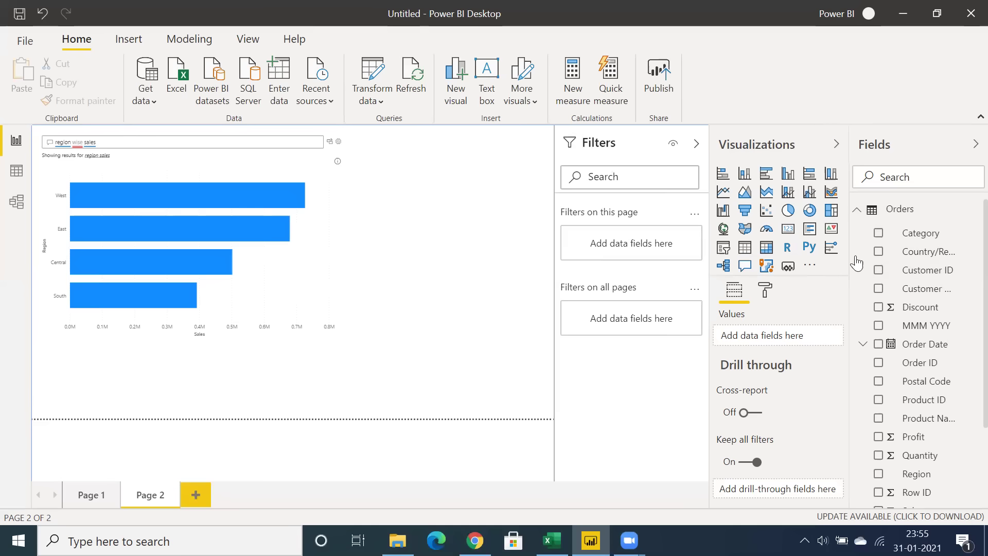
{"action": "left_click", "coordinate": [810, 267]}
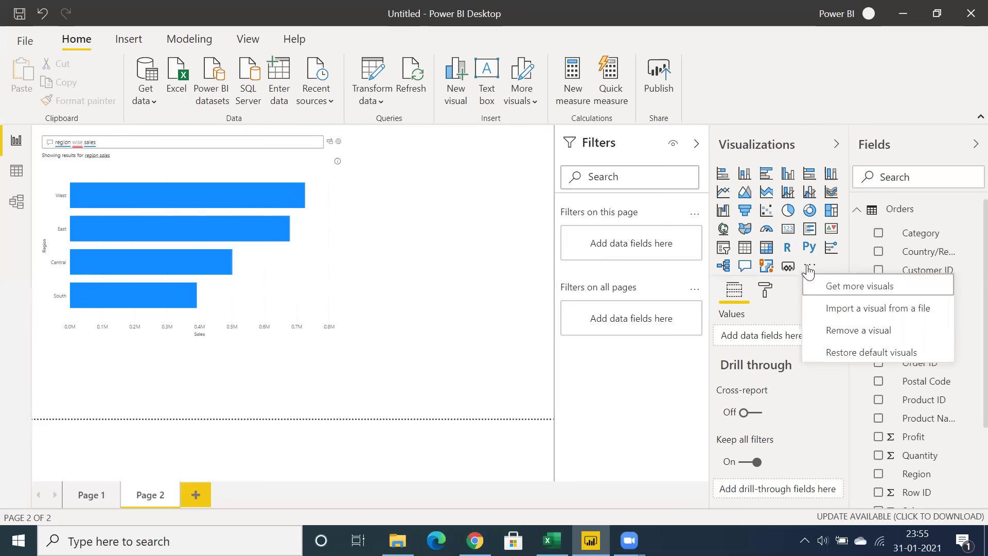
- Add the Bullet Chart visual from AppSource and confirm its successful import
{"action": "left_click", "coordinate": [847, 293]}
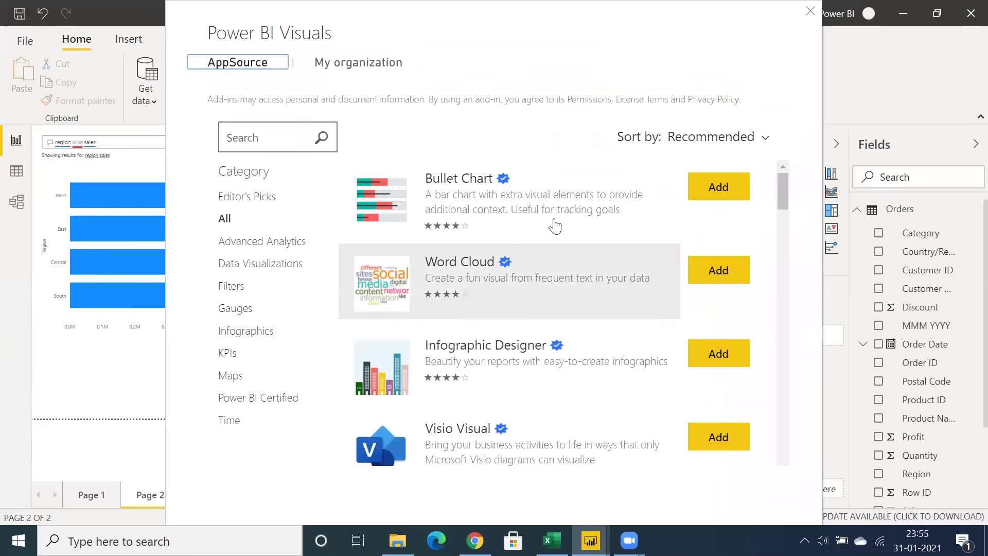
{"action": "left_click", "coordinate": [716, 188]}
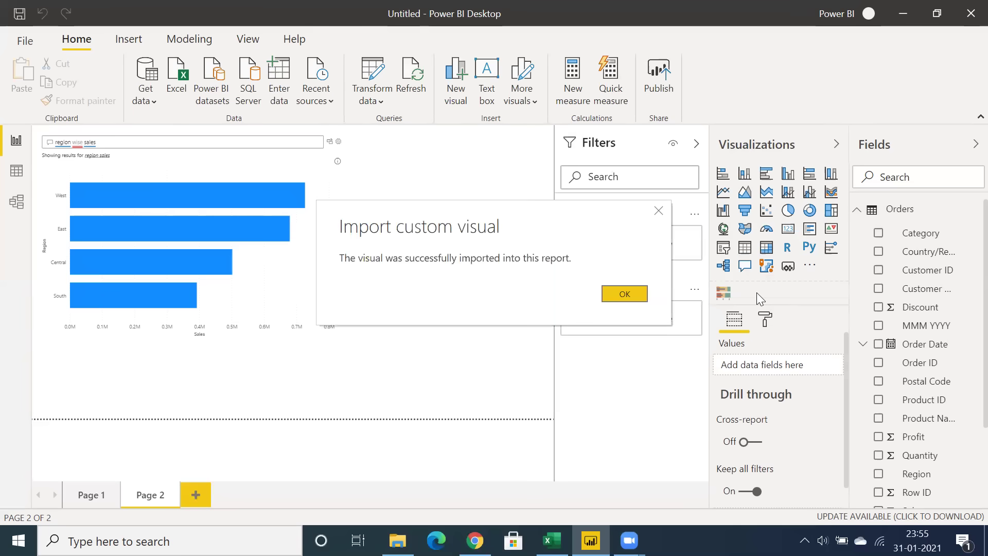
{"action": "left_click", "coordinate": [636, 293]}
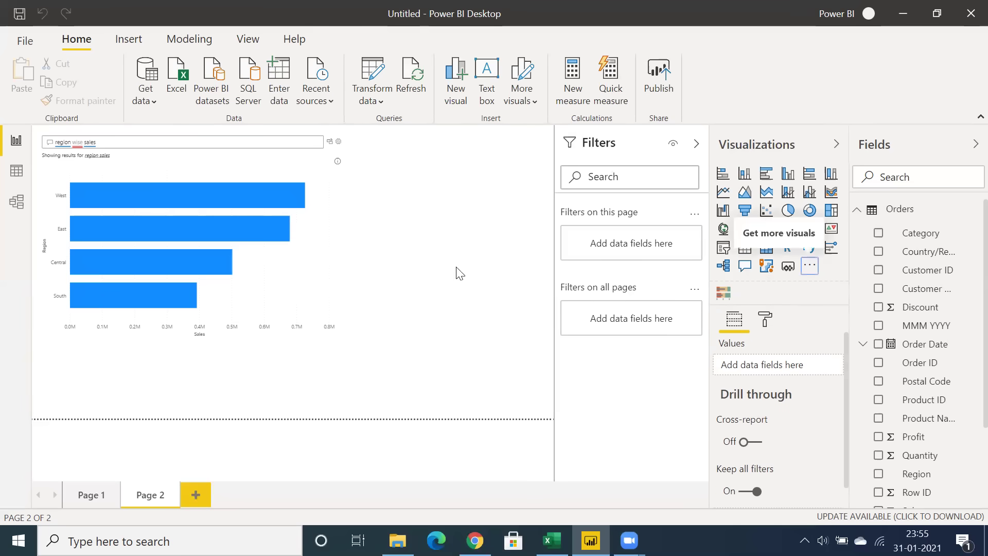